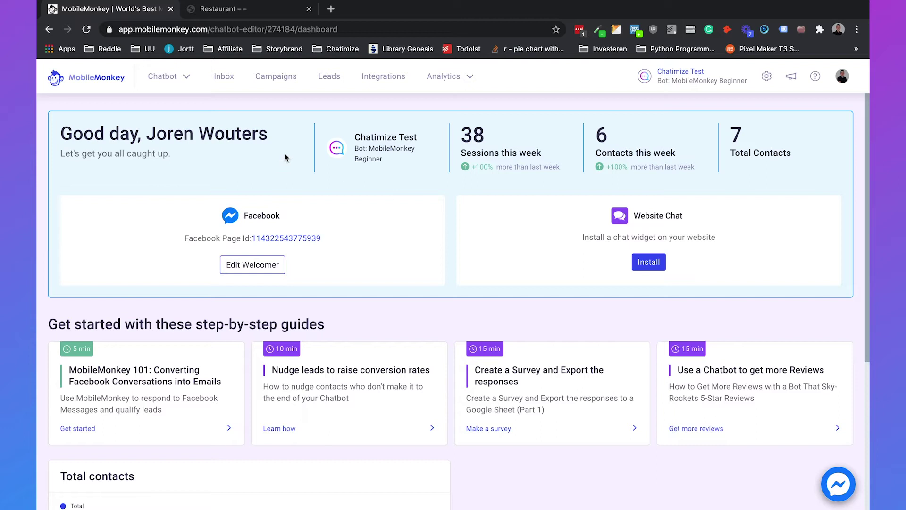
# - Create a new website chat widget from the chatbot's chat starters
pyautogui.click(166, 80)
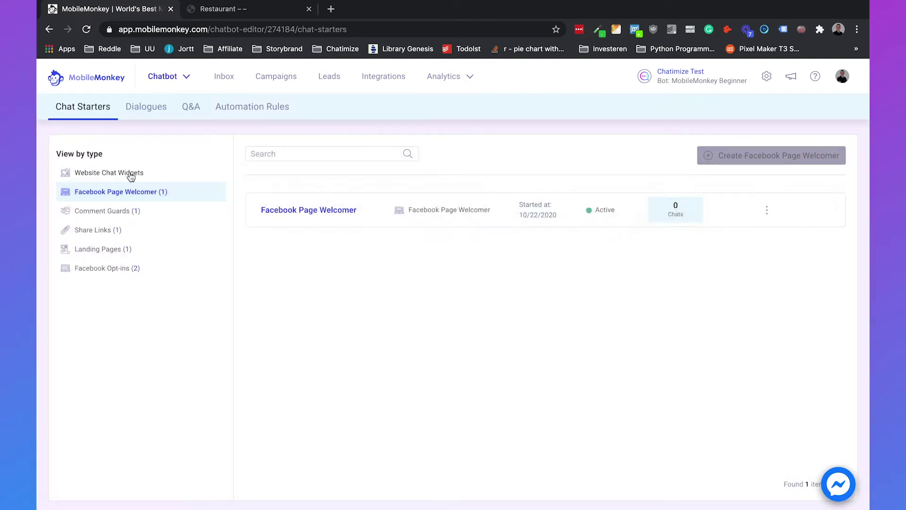
pyautogui.click(131, 173)
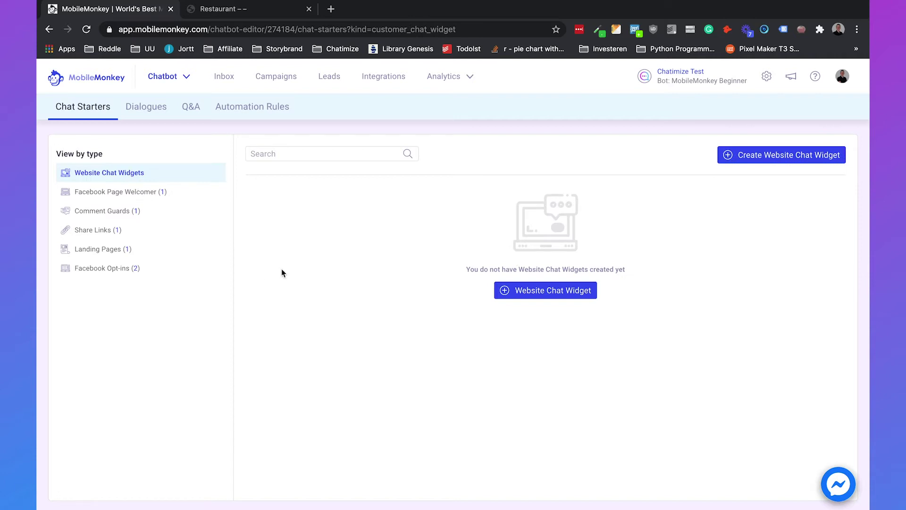
pyautogui.click(531, 295)
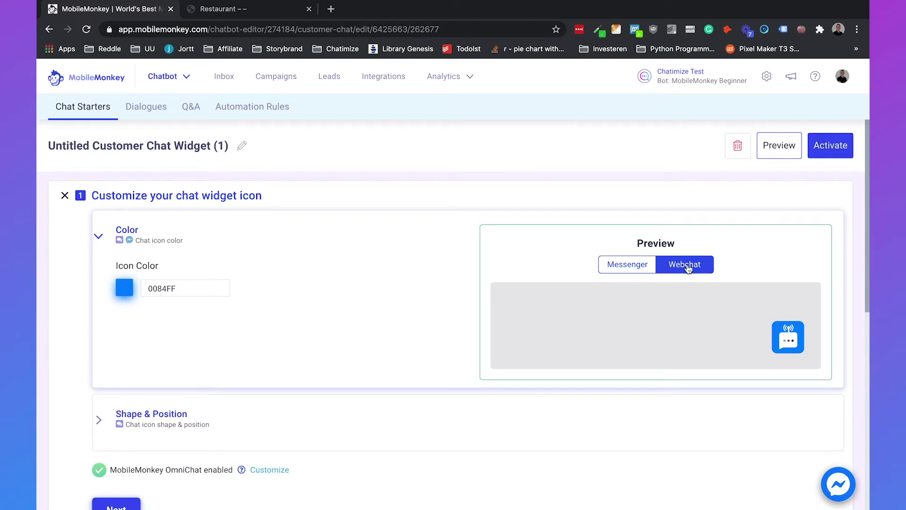
# - Inspect the chat icon color setting and compare the icon's Messenger and Webchat previews
pyautogui.click(628, 265)
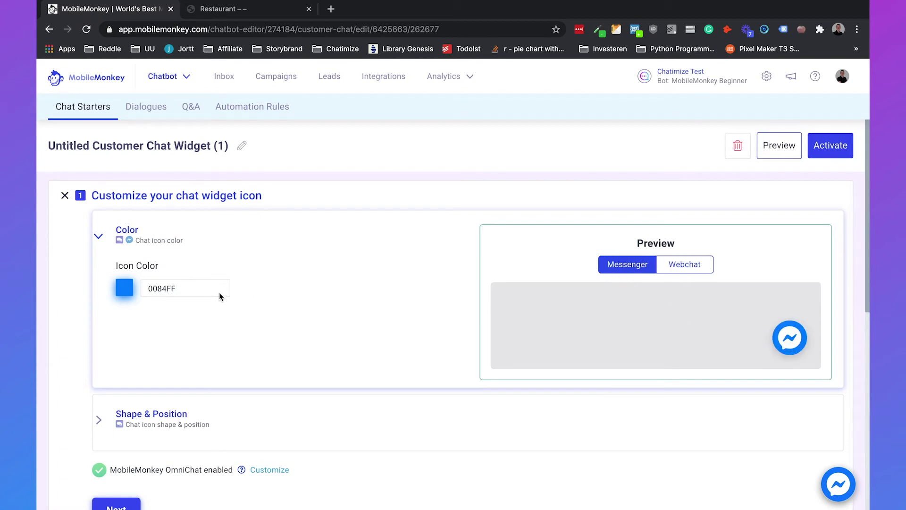
pyautogui.click(194, 285)
pyautogui.click(324, 262)
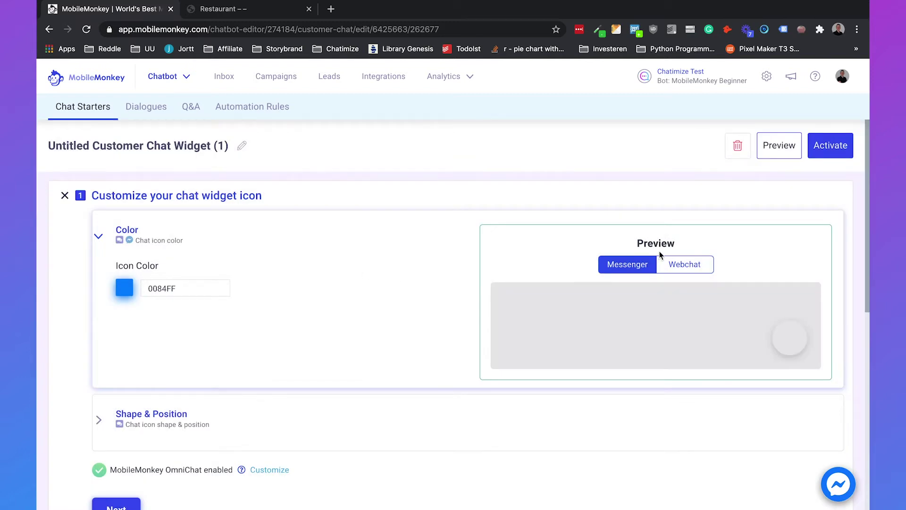
pyautogui.click(671, 264)
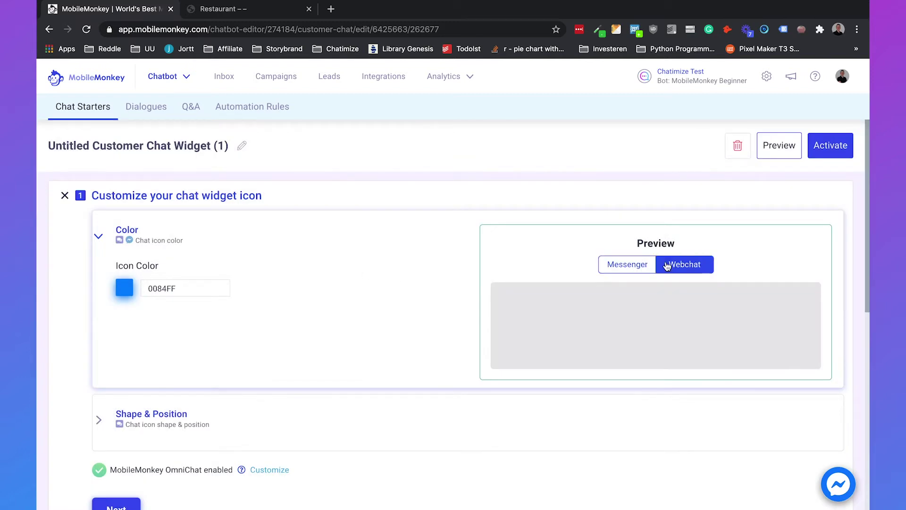
# - Expand the Shape & Position settings and choose the circular shape for the webchat icon
pyautogui.scroll(-2, 369, 310)
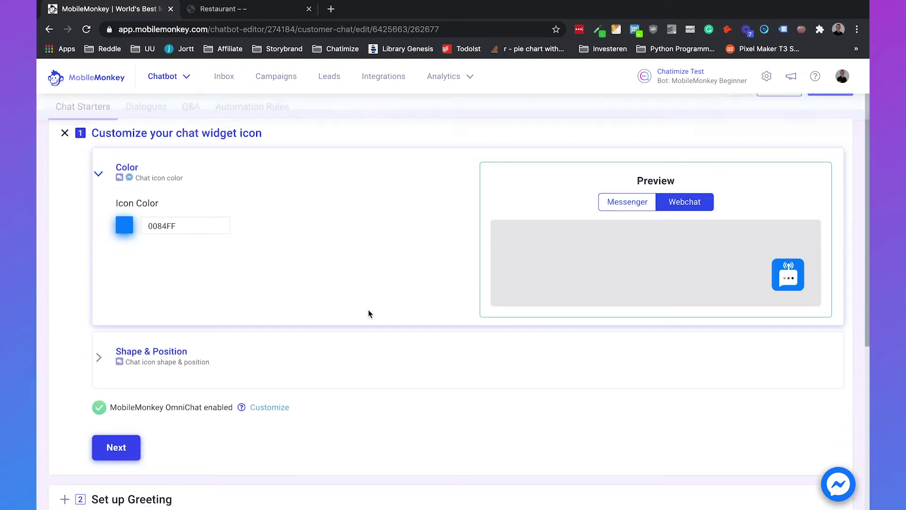
pyautogui.click(97, 362)
pyautogui.scroll(-2, 240, 324)
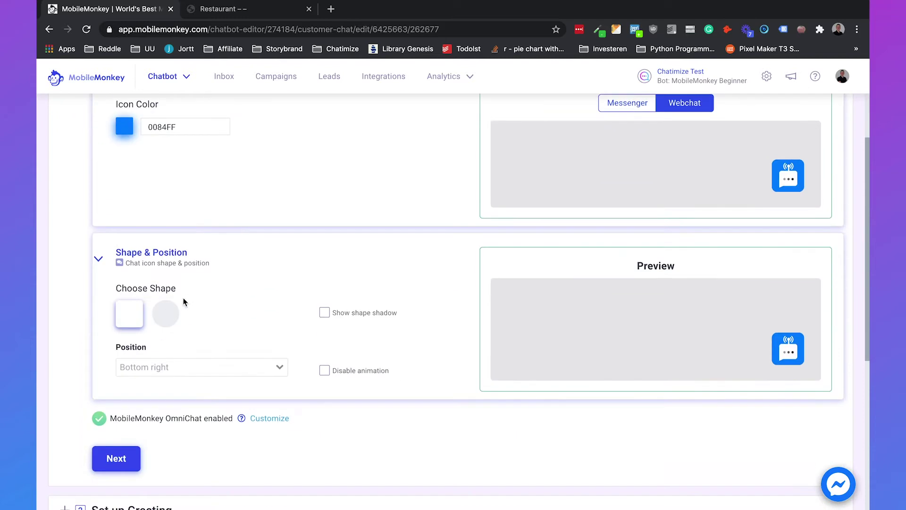
pyautogui.click(171, 320)
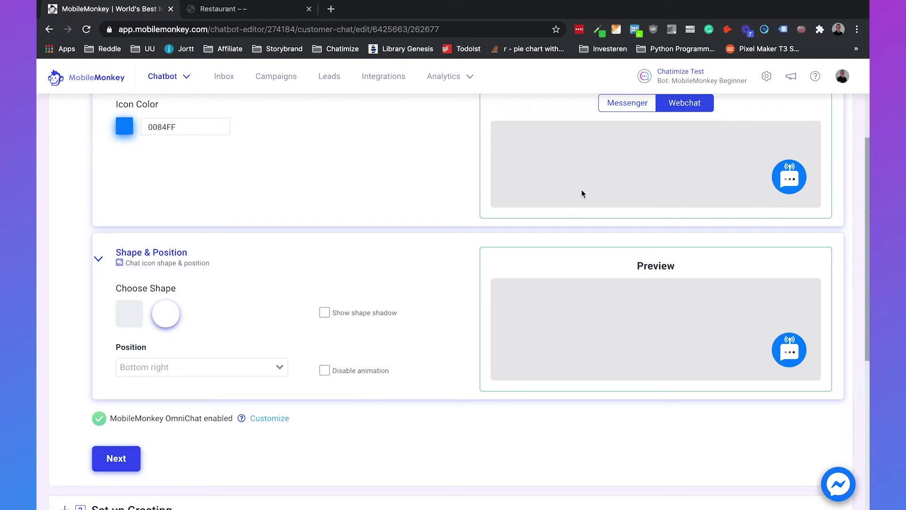
# - Compare the round webchat icon with the Messenger icon in the color preview
pyautogui.click(613, 109)
pyautogui.scroll(2, 457, 195)
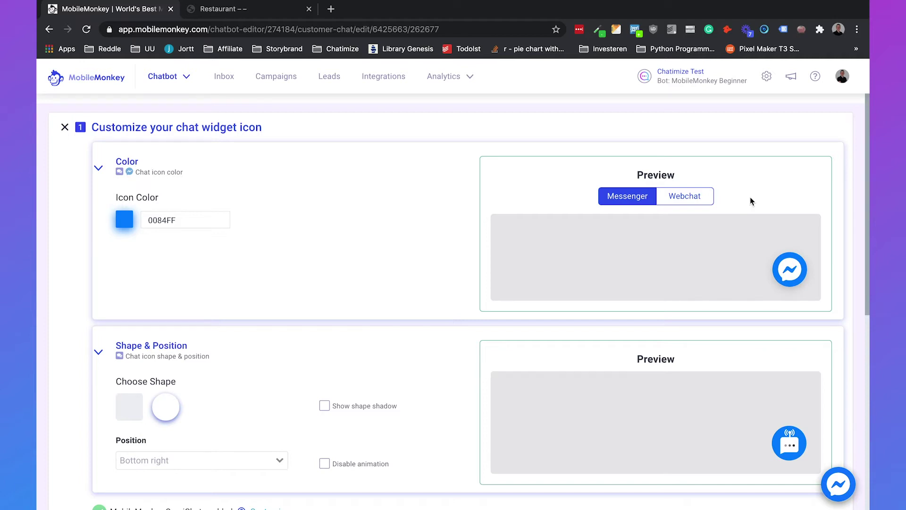
pyautogui.click(703, 200)
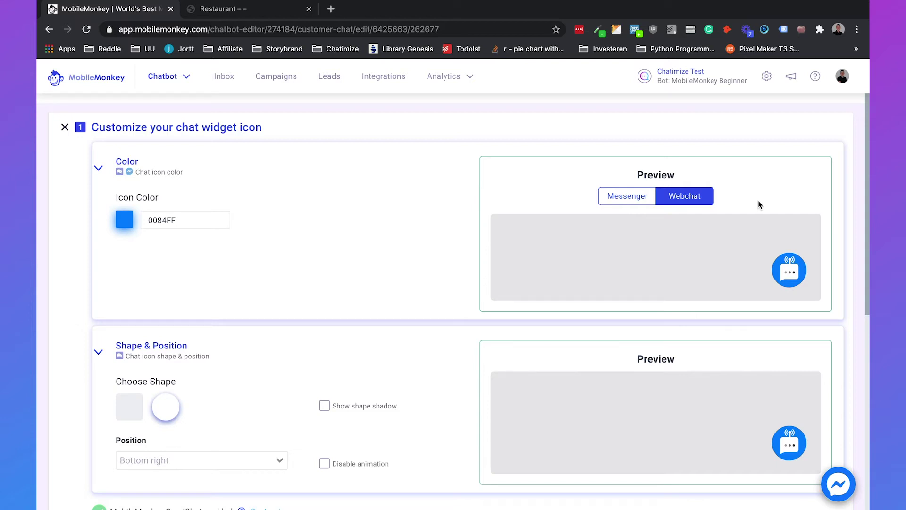
# - Examine the OmniChat customization options for which chat channels the widget supports, and return to the widget editor
pyautogui.scroll(-2, 392, 235)
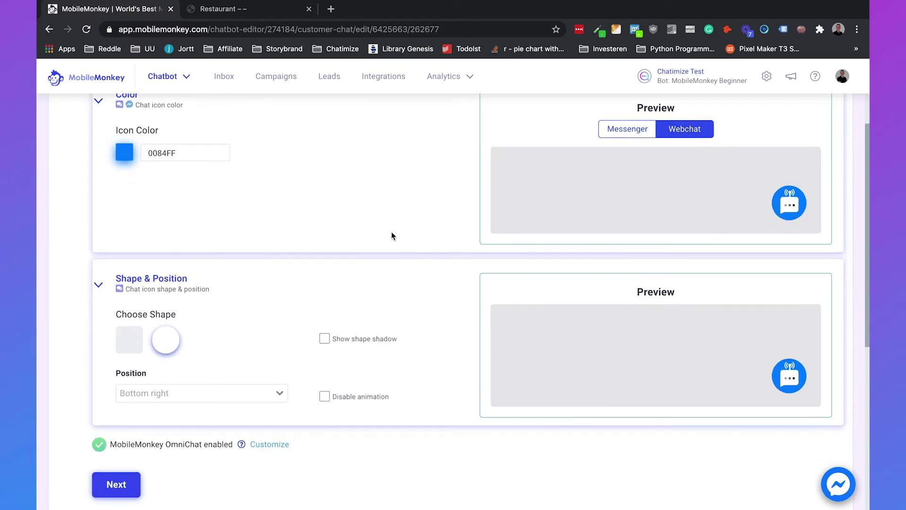
pyautogui.click(270, 441)
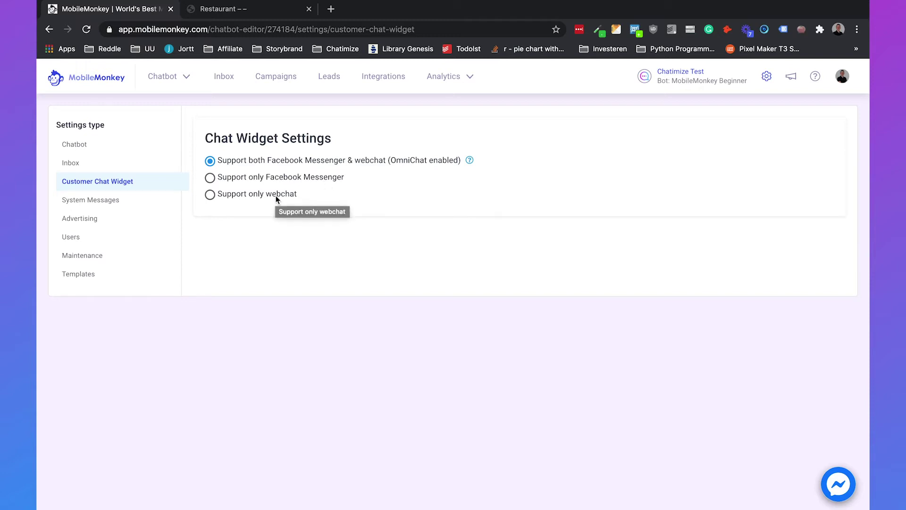
pyautogui.press('super+bracketleft')
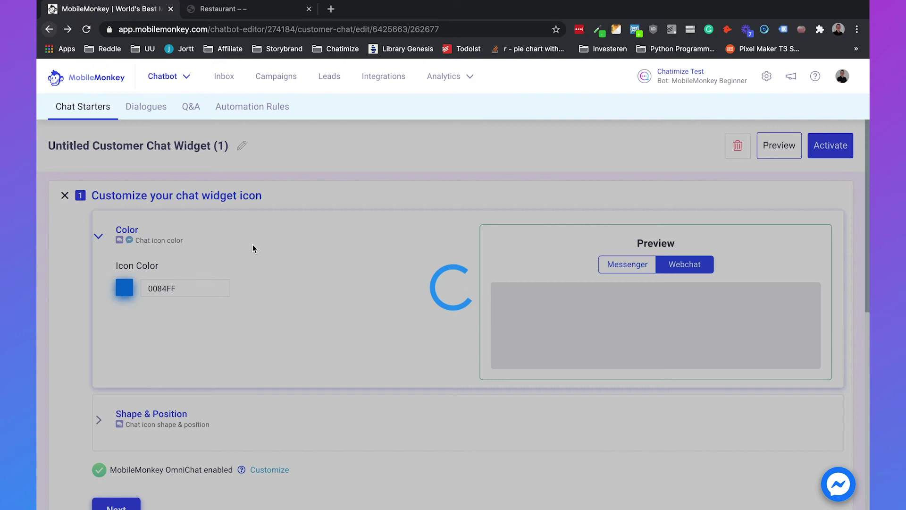
# - Continue to the greeting setup, try using the first dialogue message for logged-out visitors, and switch back to the static greeting
pyautogui.scroll(-3, 253, 249)
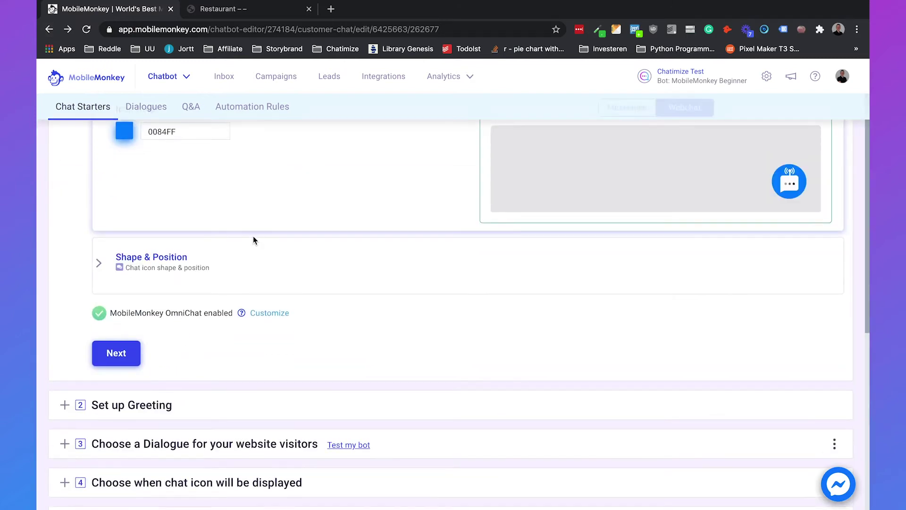
pyautogui.click(128, 354)
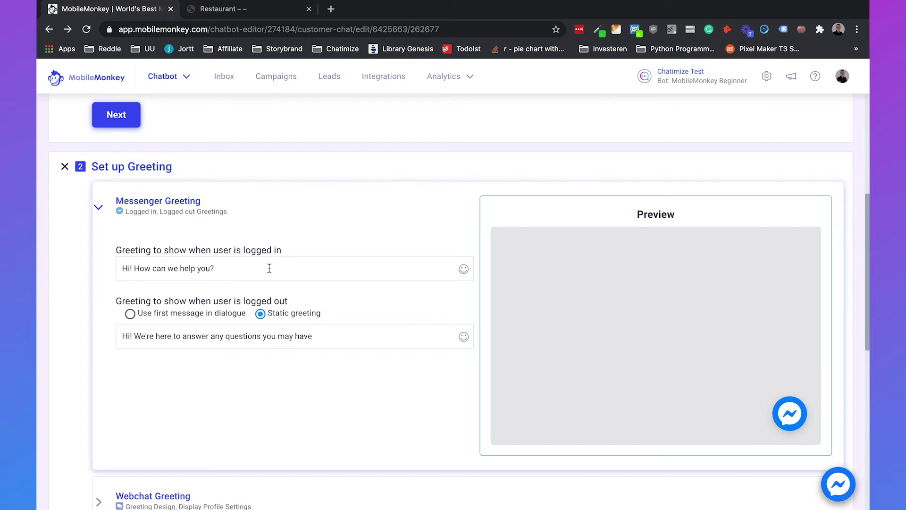
pyautogui.tripleClick(243, 271)
pyautogui.click(233, 361)
pyautogui.click(130, 315)
pyautogui.click(261, 318)
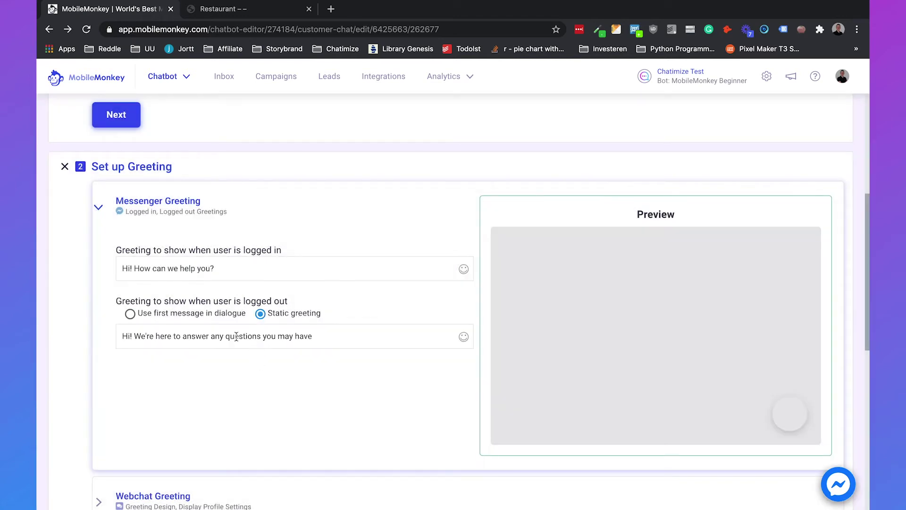
# - Copy the logged-in greeting "Hi! How can we help you?" into the static greeting for logged-out visitors
pyautogui.tripleClick(201, 263)
pyautogui.hotkey('ctrl', 'c')
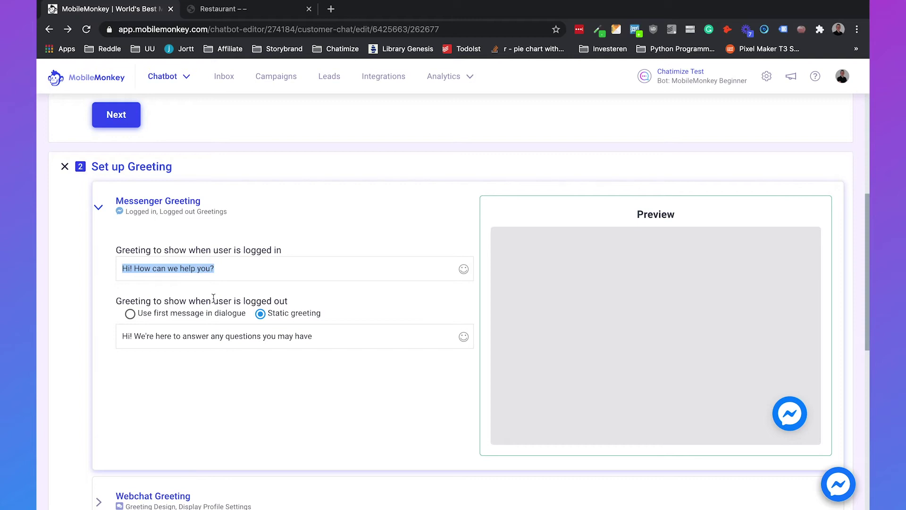
pyautogui.tripleClick(196, 336)
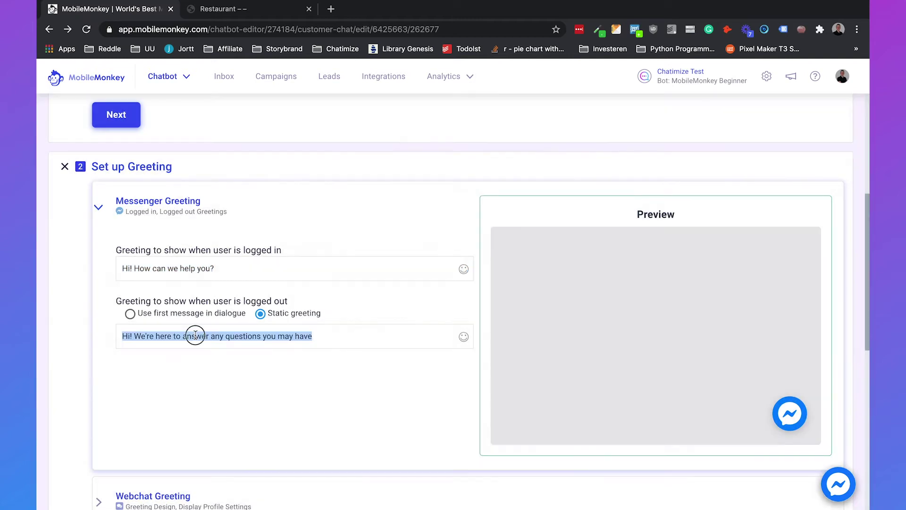
pyautogui.hotkey('ctrl', 'v')
pyautogui.click(361, 314)
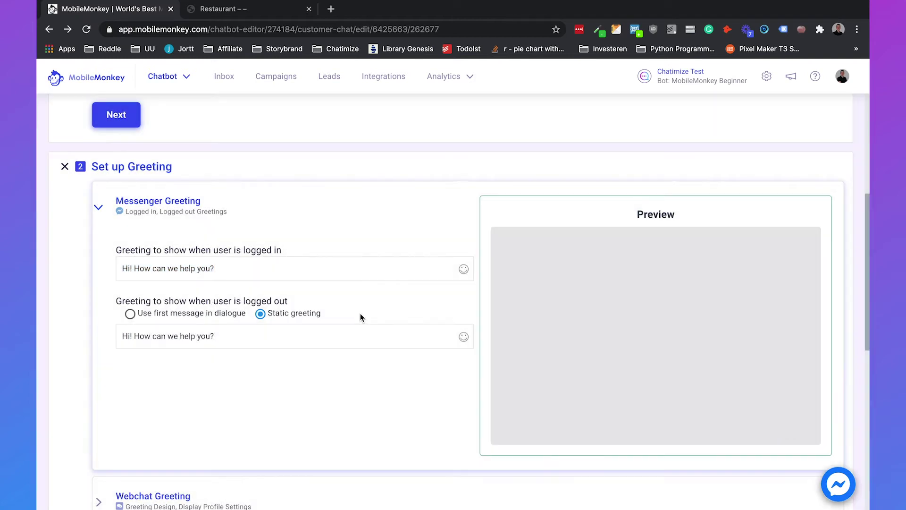
# - Expand the Webchat Greeting settings, select the Interactive greeting design and open it for editing
pyautogui.scroll(-2, 360, 314)
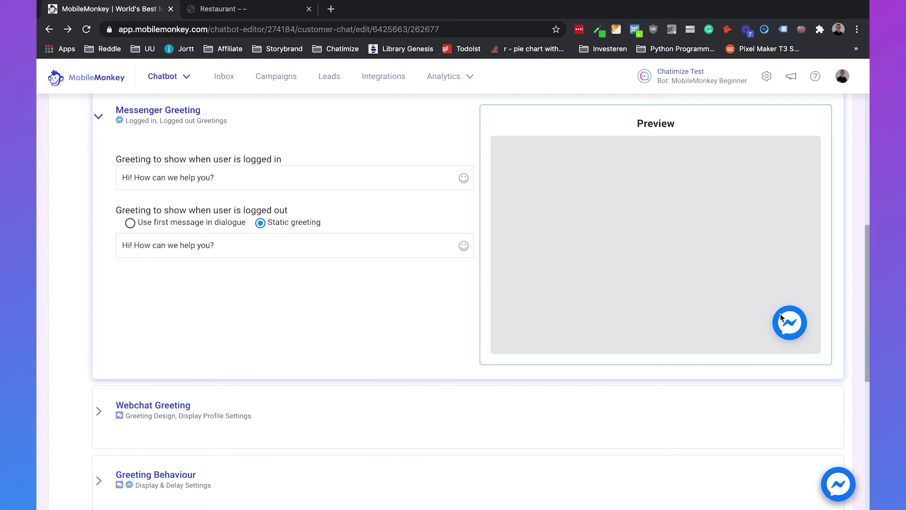
pyautogui.click(99, 416)
pyautogui.scroll(-4, 244, 362)
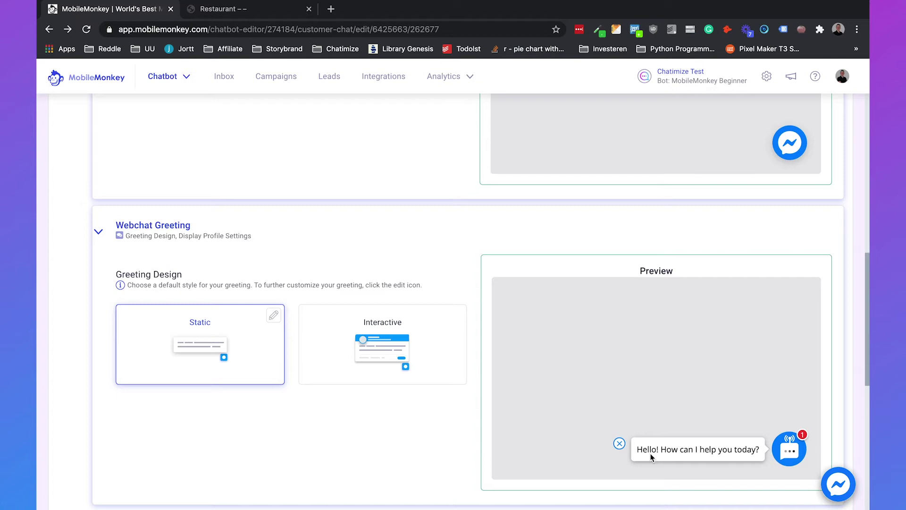
pyautogui.click(361, 346)
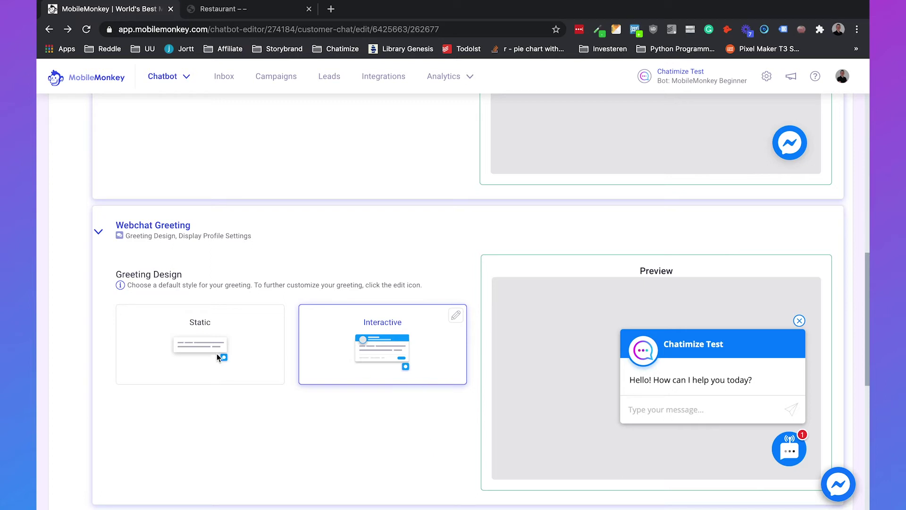
pyautogui.click(455, 315)
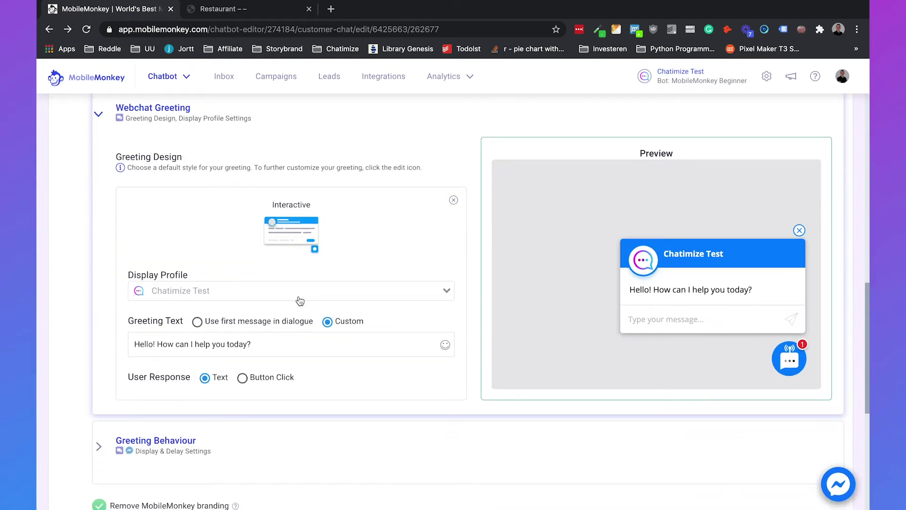
# - Examine the display profile choices for the interactive webchat greeting and compare its settings with the Messenger greeting
pyautogui.click(283, 295)
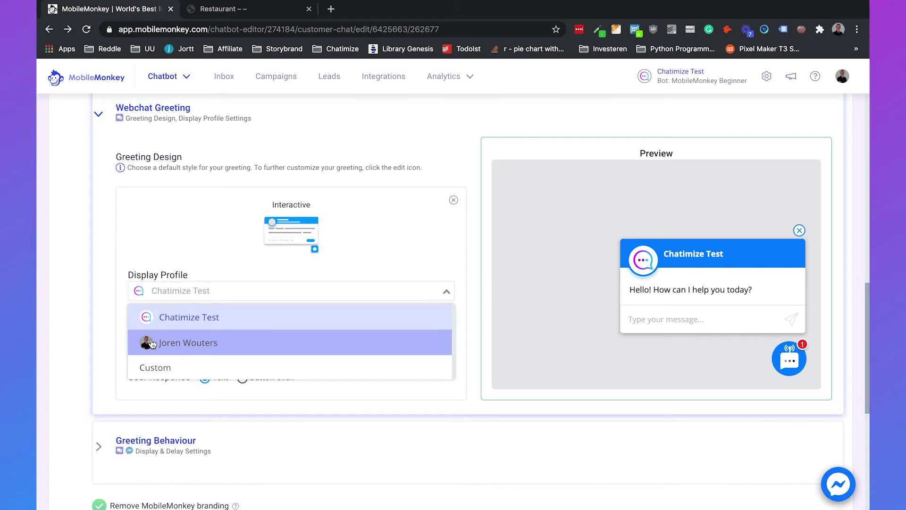
pyautogui.click(113, 256)
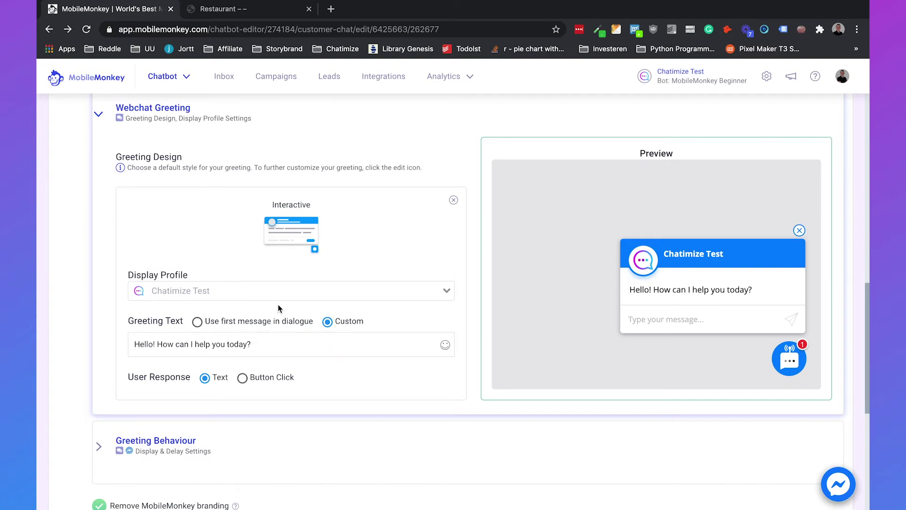
pyautogui.scroll(1, 279, 309)
pyautogui.scroll(3, 435, 276)
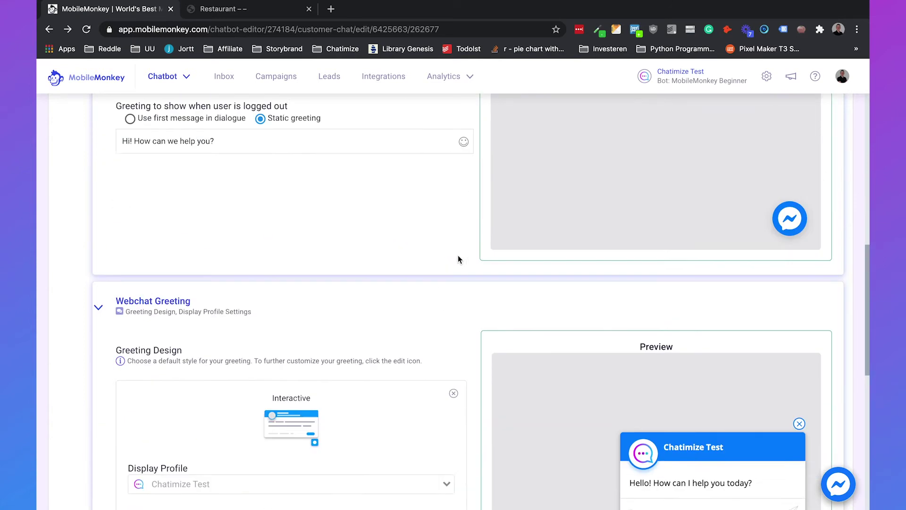
pyautogui.scroll(3, 255, 245)
pyautogui.scroll(-3, 283, 242)
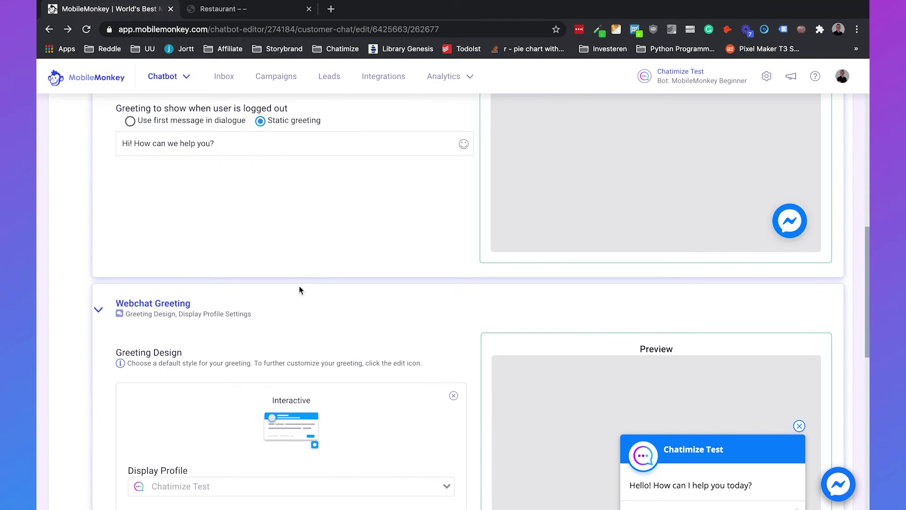
pyautogui.scroll(-2, 299, 286)
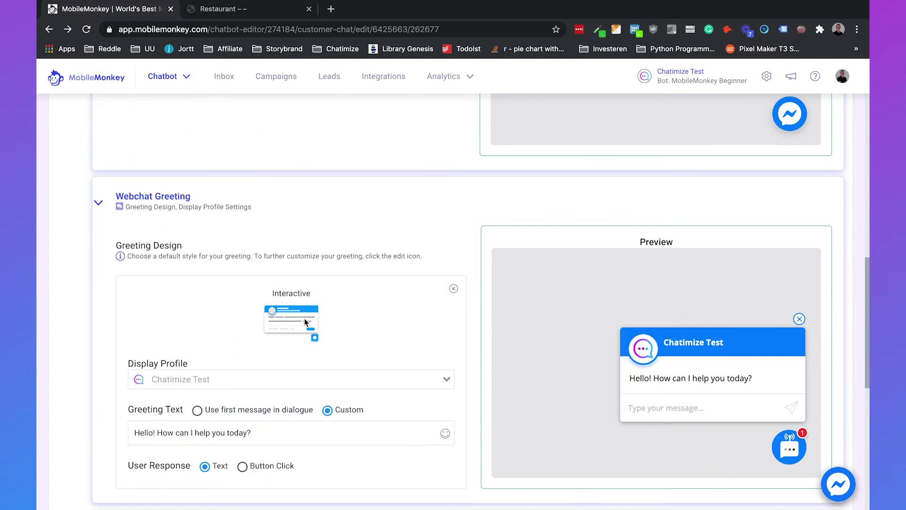
# - Expand the Greeting Behaviour settings and examine the display options for desktop and mobile
pyautogui.scroll(-3, 348, 324)
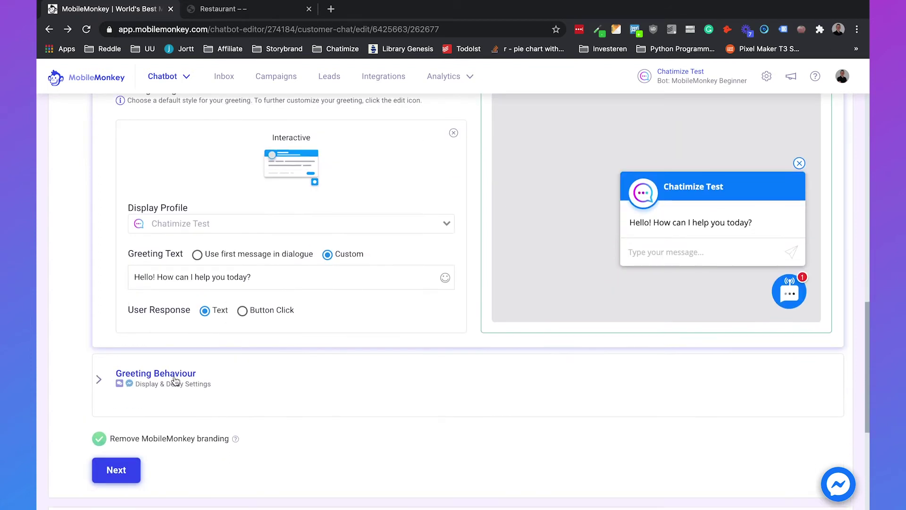
pyautogui.click(175, 377)
pyautogui.scroll(-2, 283, 321)
pyautogui.scroll(-1, 288, 319)
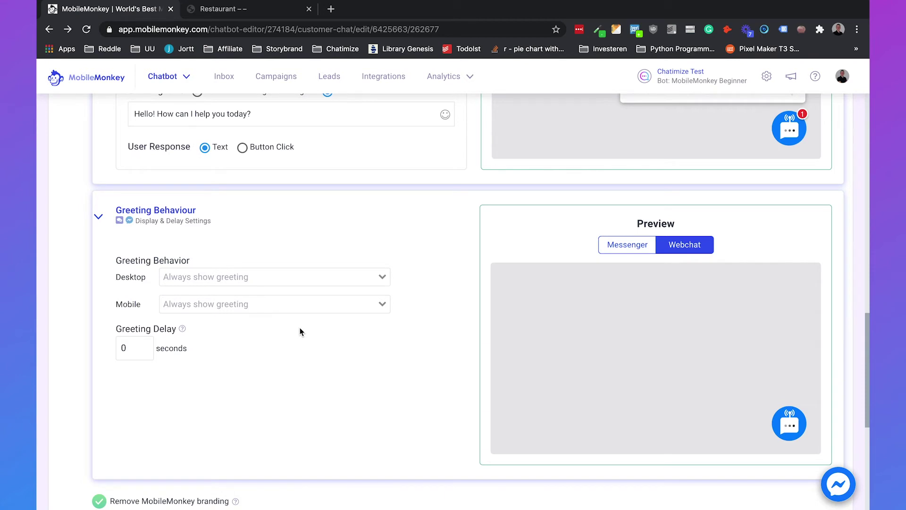
pyautogui.click(259, 280)
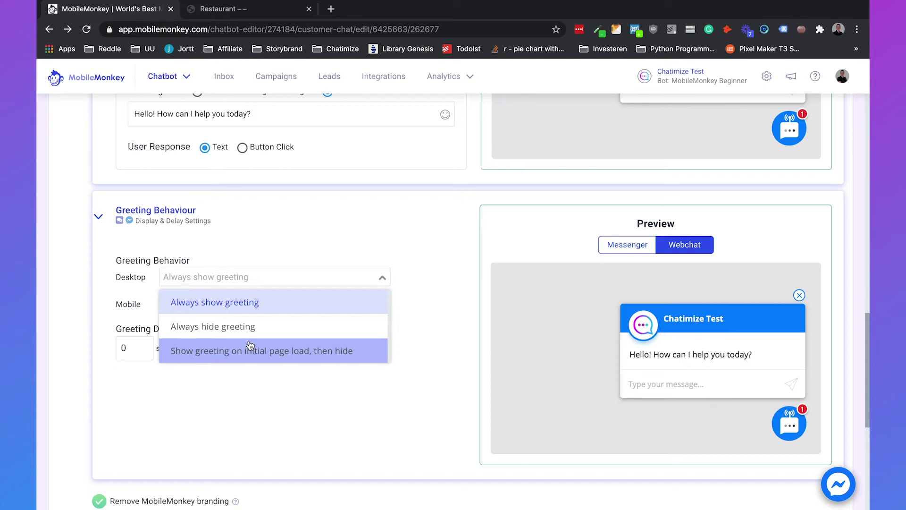
pyautogui.click(397, 237)
pyautogui.click(253, 305)
pyautogui.click(217, 413)
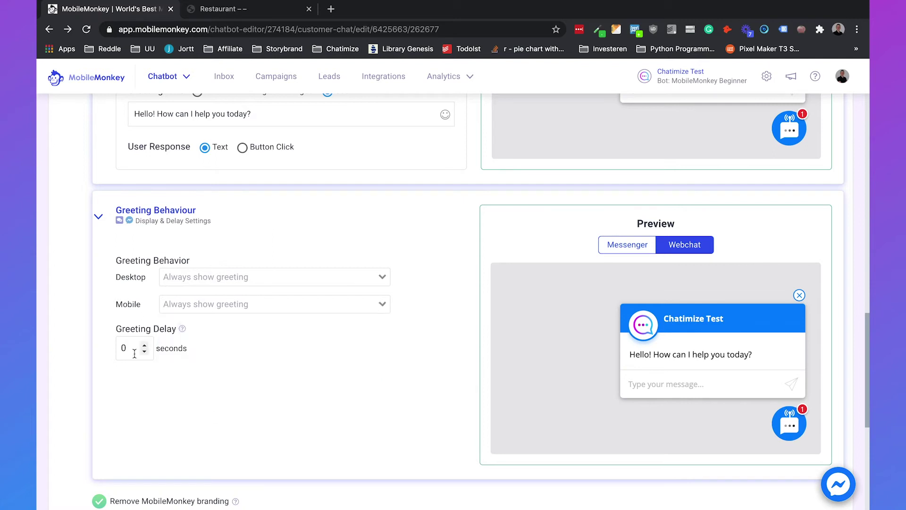
# - Set the greeting delay to 10 seconds
pyautogui.click(134, 352)
pyautogui.click(163, 389)
pyautogui.doubleClick(137, 350)
pyautogui.write('10')
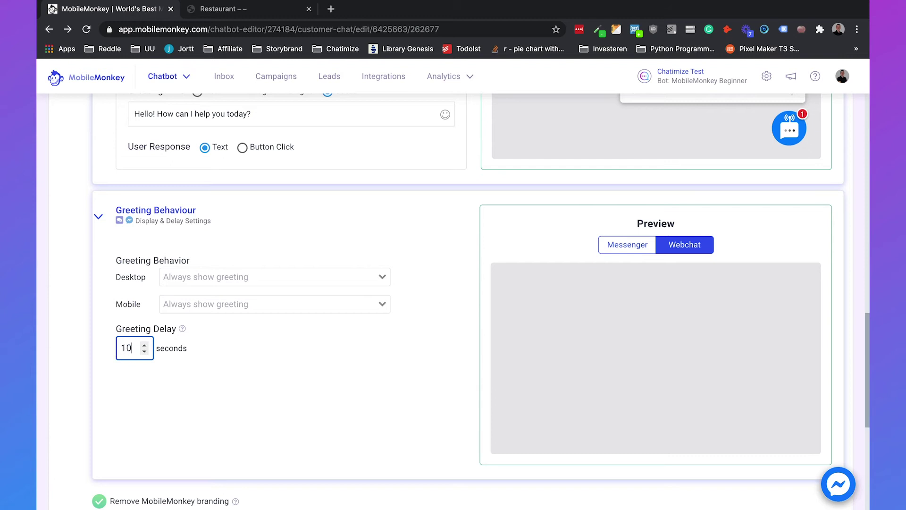
pyautogui.click(284, 371)
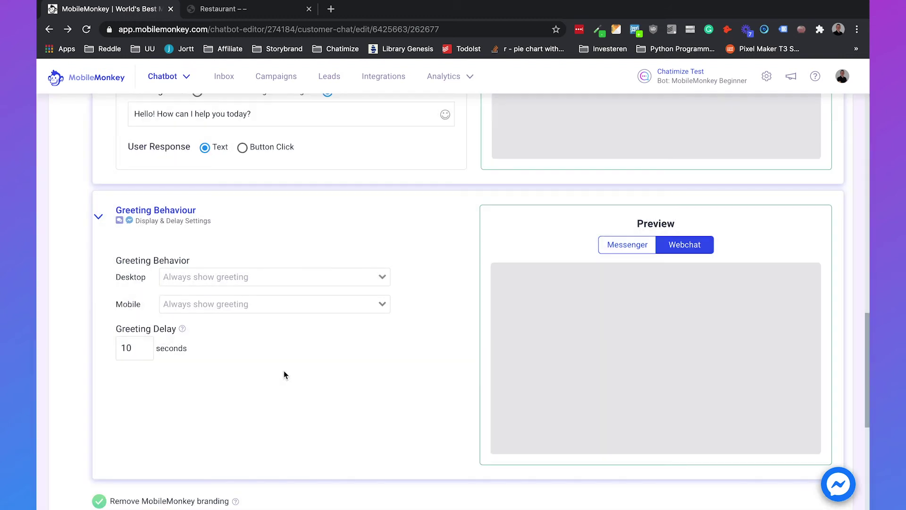
# - Choose "Welcome message" as the dialogue for website visitors and continue to the chat icon display settings
pyautogui.scroll(-2, 284, 370)
pyautogui.scroll(-2, 284, 370)
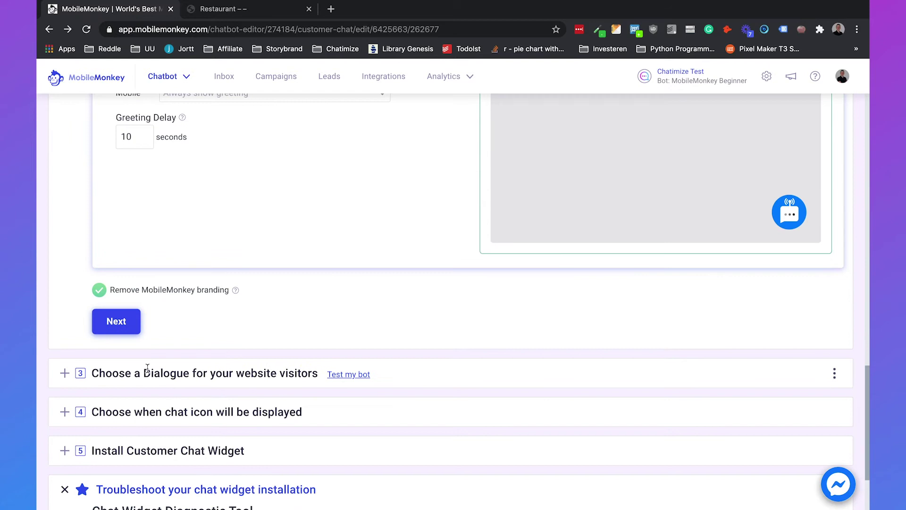
pyautogui.click(126, 325)
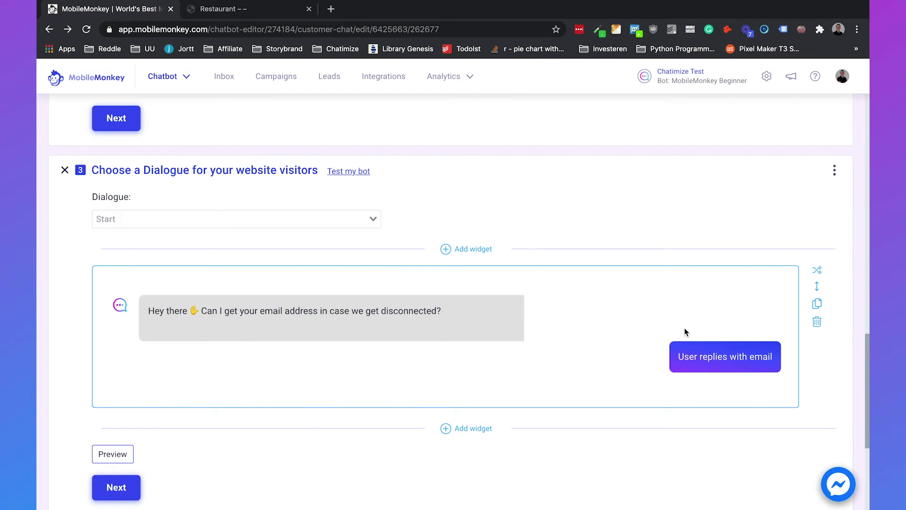
pyautogui.click(258, 224)
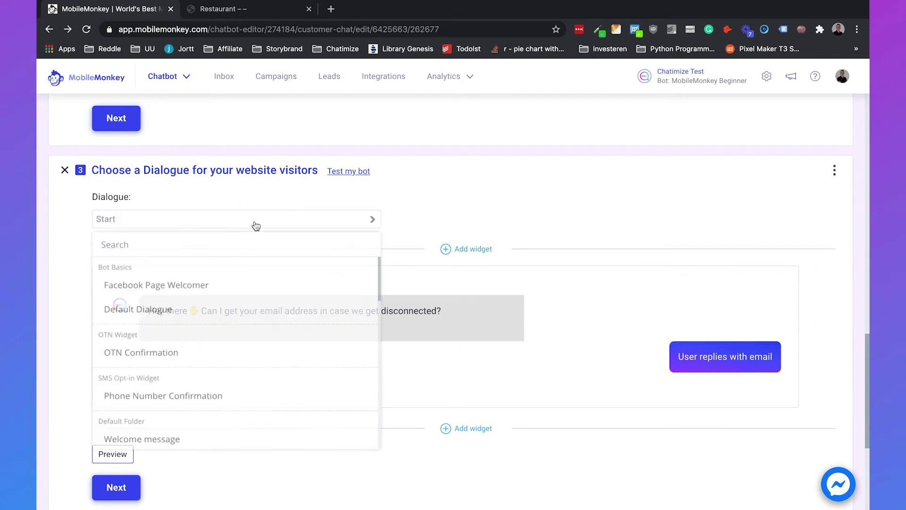
pyautogui.write('welcome')
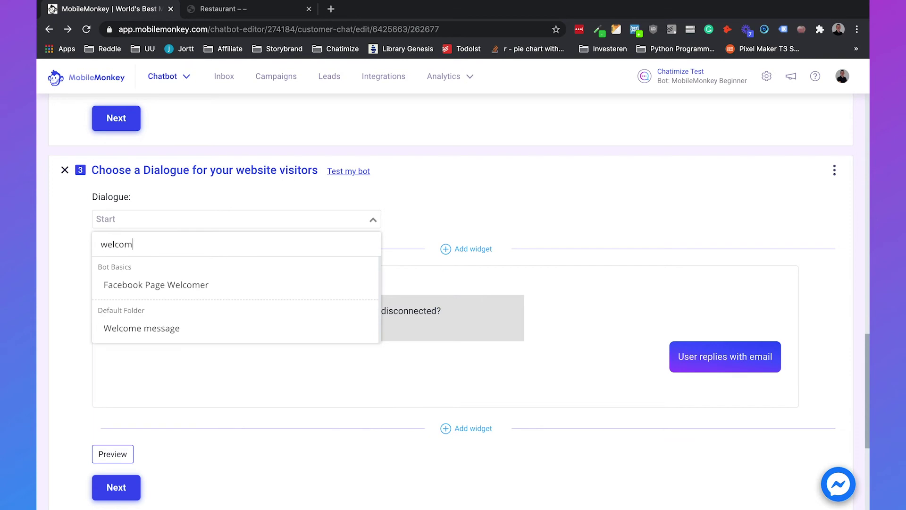
pyautogui.click(205, 327)
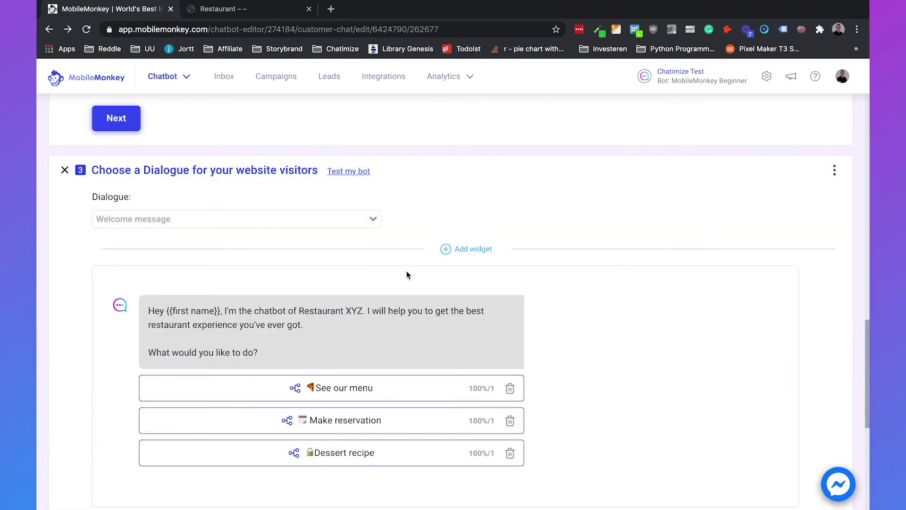
pyautogui.scroll(-6, 442, 273)
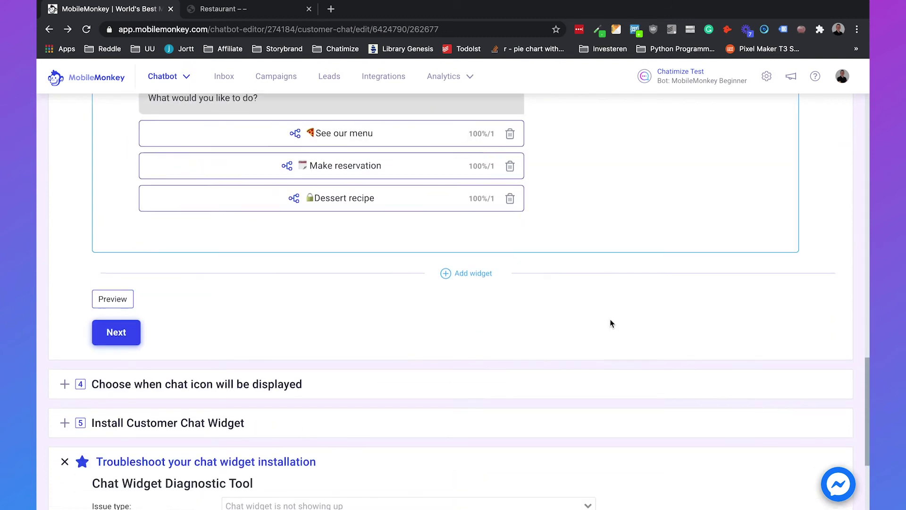
pyautogui.click(119, 289)
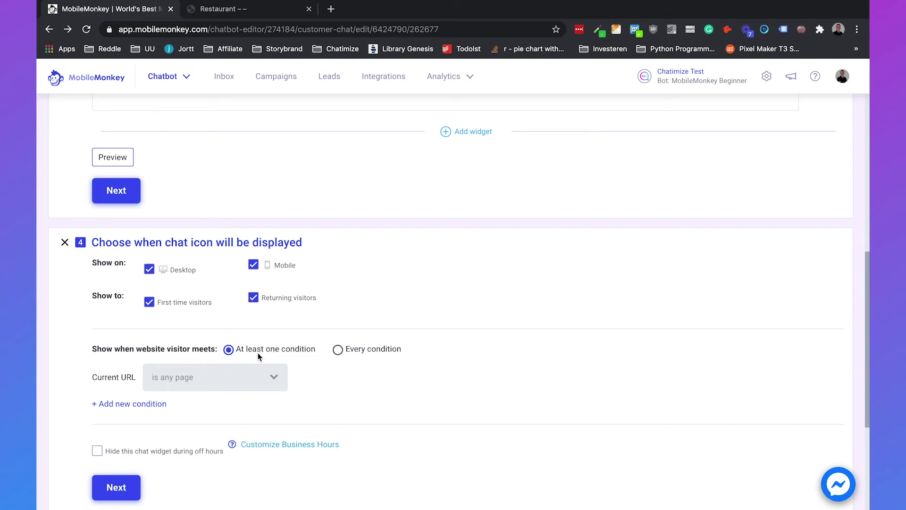
# - Try the "is" rule for the Current URL display condition, and return it to "is any page"
pyautogui.click(184, 382)
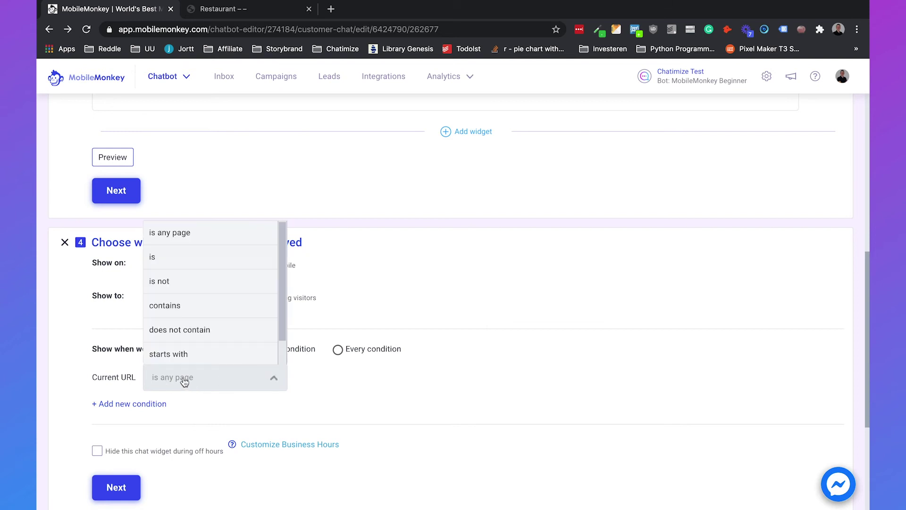
pyautogui.click(196, 259)
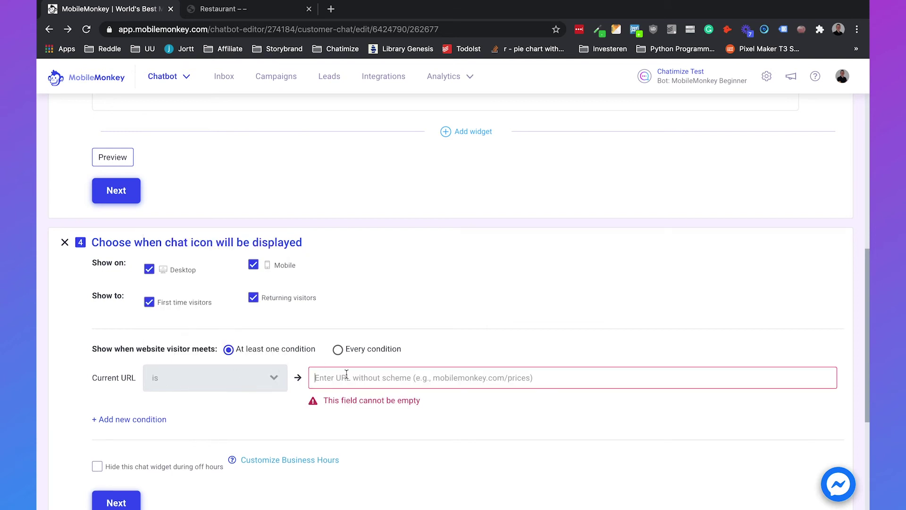
pyautogui.click(256, 387)
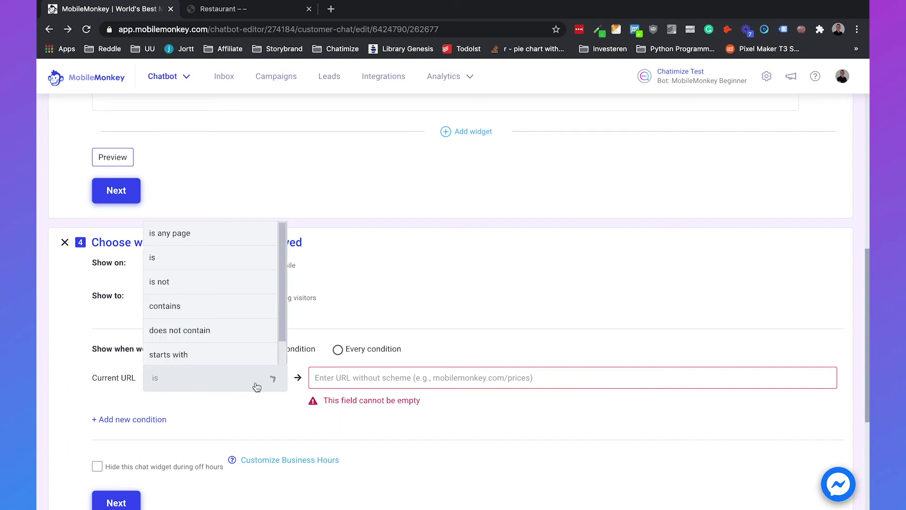
pyautogui.click(205, 236)
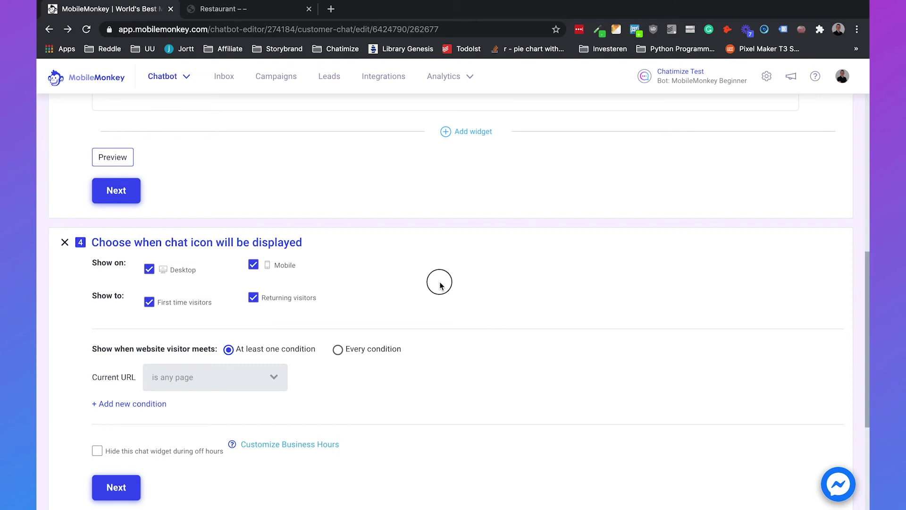
# - Open the business hours settings from the chat icon display section and exclude Saturday and Sunday from the business days
pyautogui.scroll(-3, 440, 286)
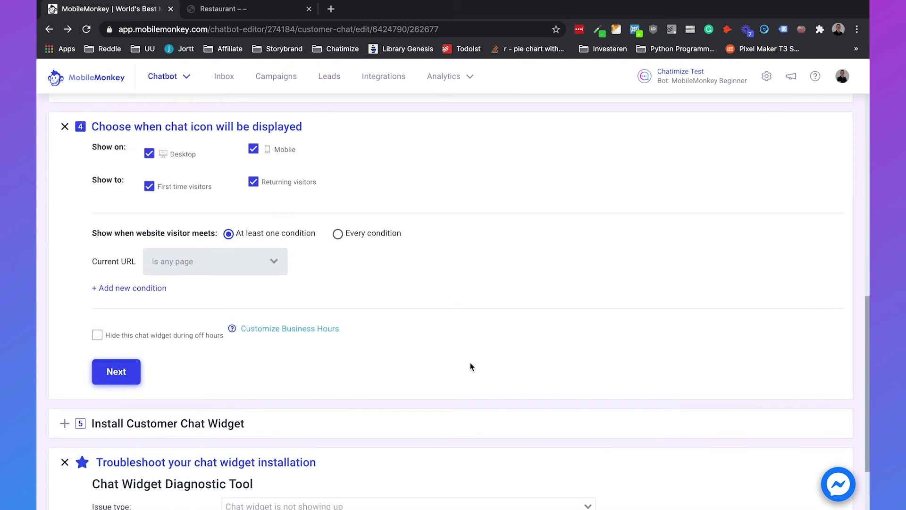
pyautogui.scroll(-1, 469, 365)
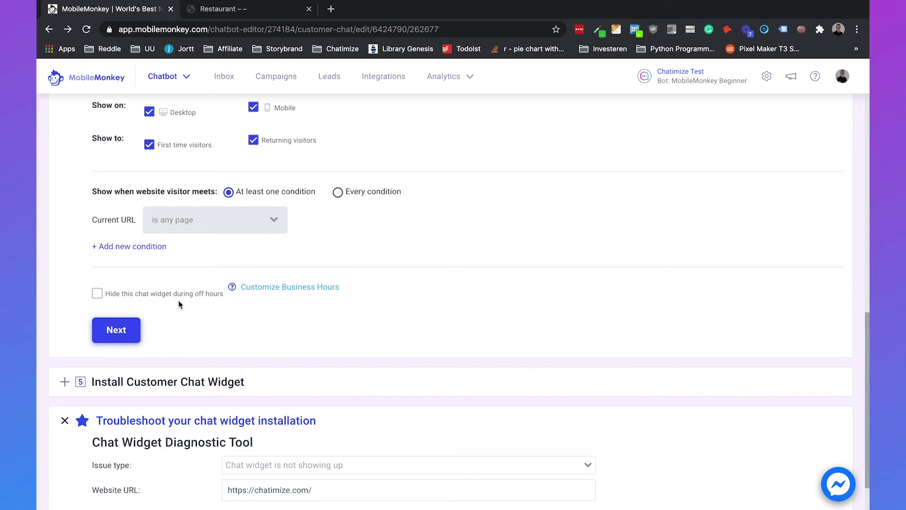
pyautogui.click(297, 288)
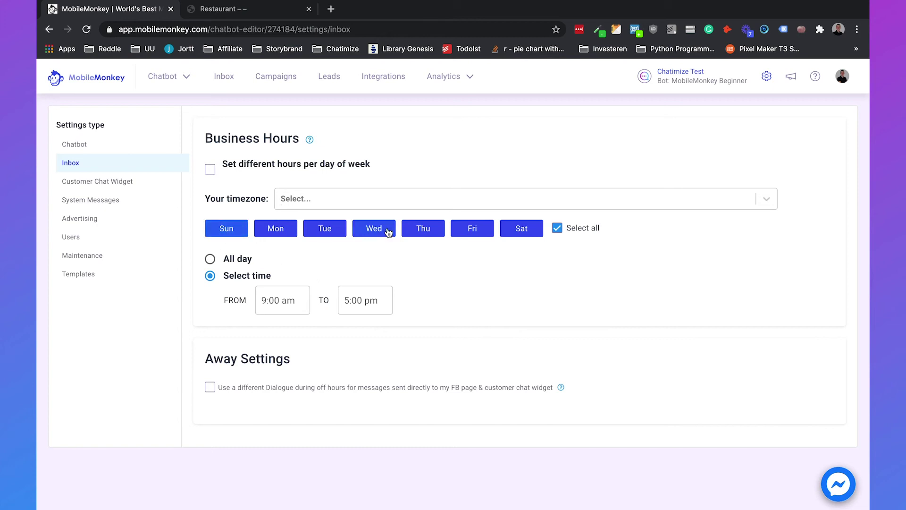
pyautogui.click(523, 229)
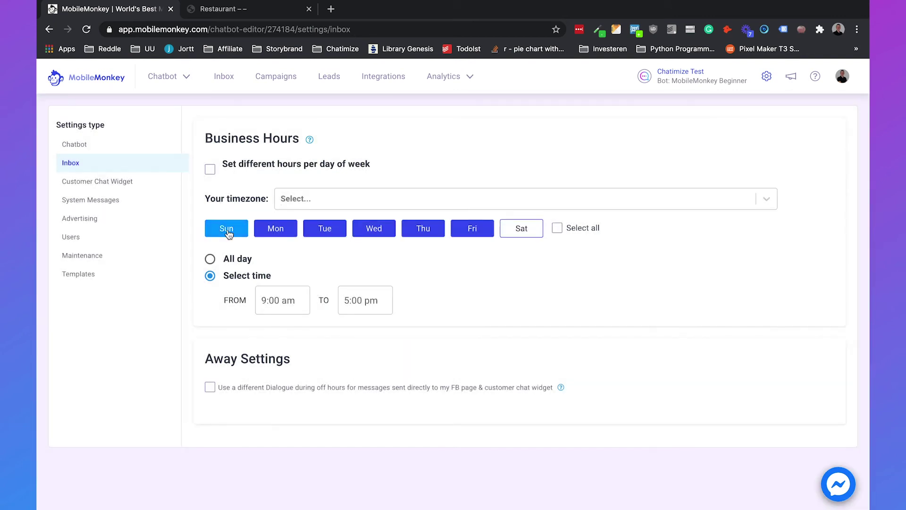
pyautogui.click(227, 230)
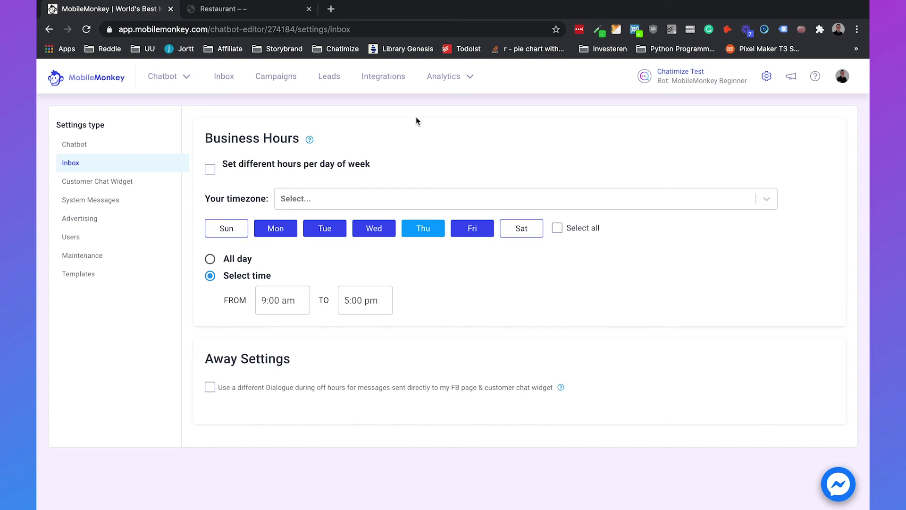
# - Return to the chat widget editor and continue past the display settings to the Install Customer Chat Widget section
pyautogui.click(49, 31)
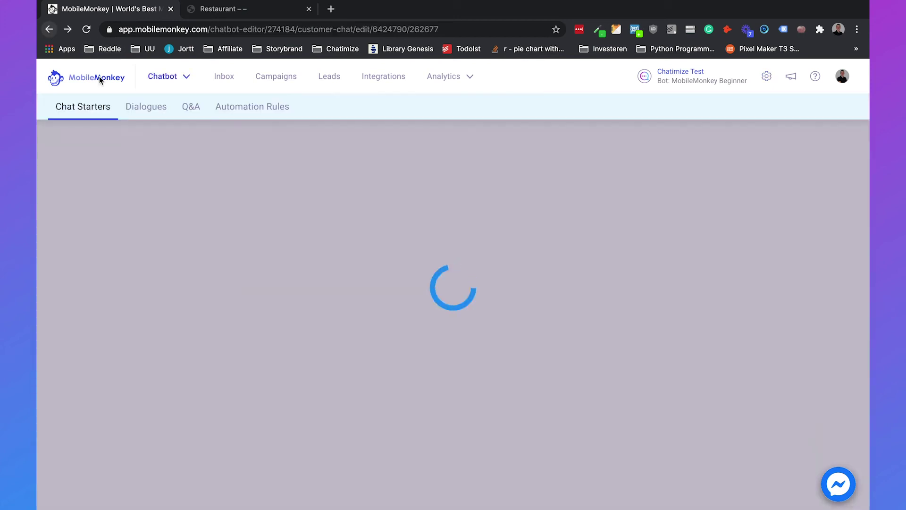
pyautogui.scroll(-5, 262, 260)
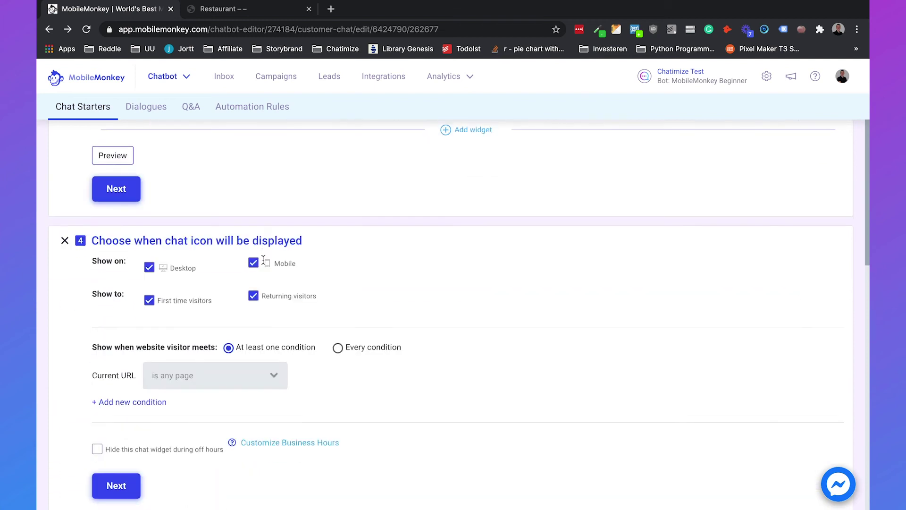
pyautogui.click(132, 196)
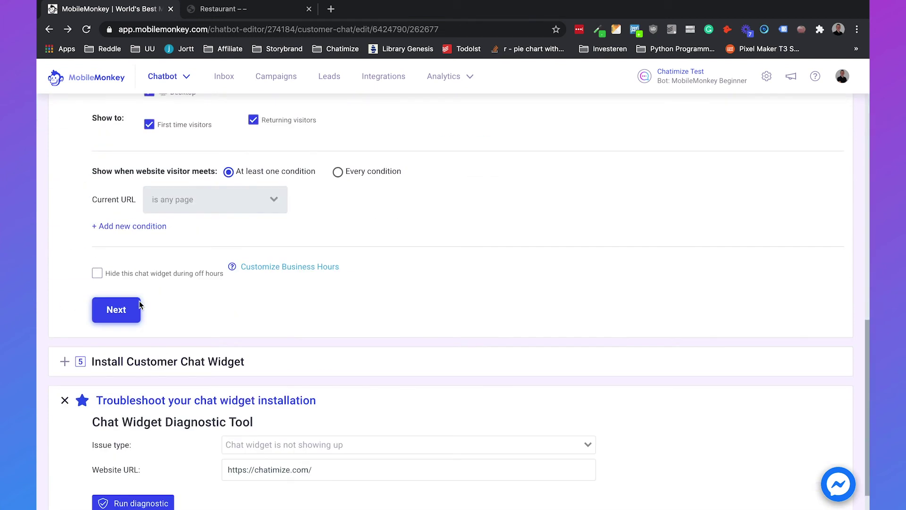
pyautogui.click(130, 305)
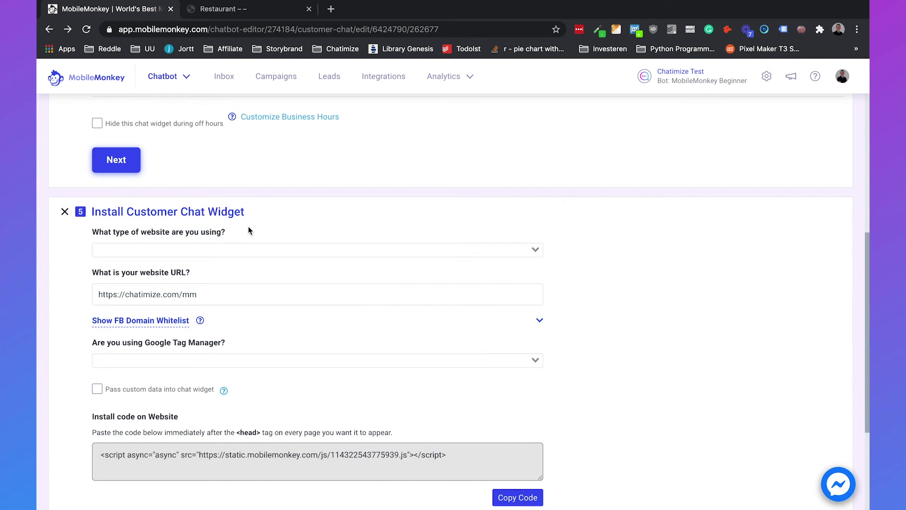
# - Set the website type to WordPress and answer No to using Google Tag Manager
pyautogui.click(236, 251)
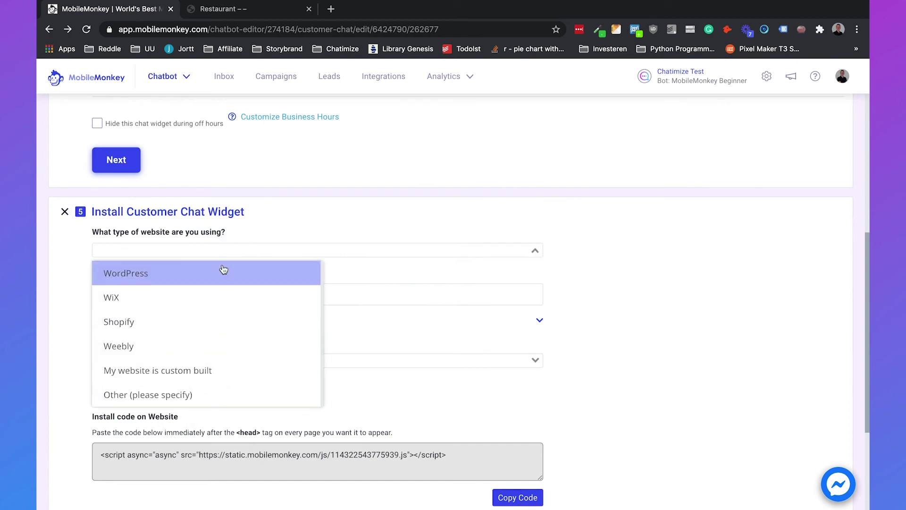
pyautogui.click(224, 268)
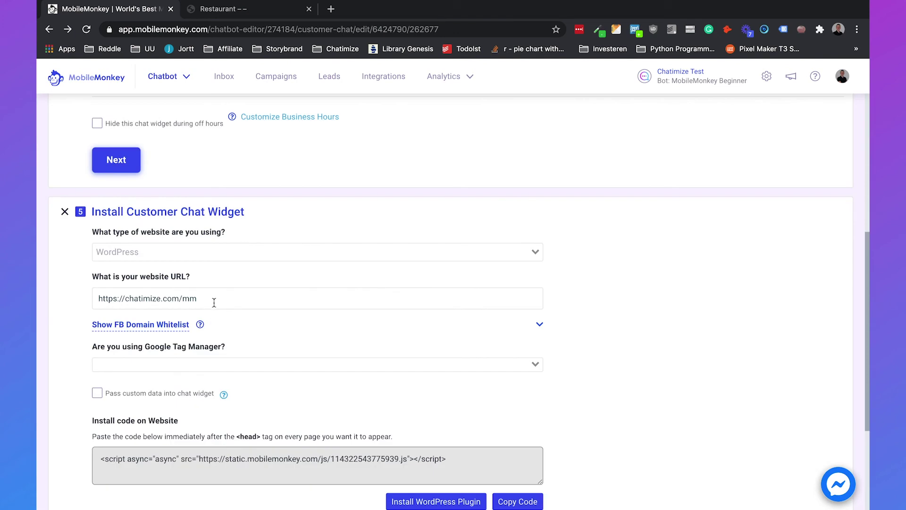
pyautogui.click(207, 367)
pyautogui.click(191, 407)
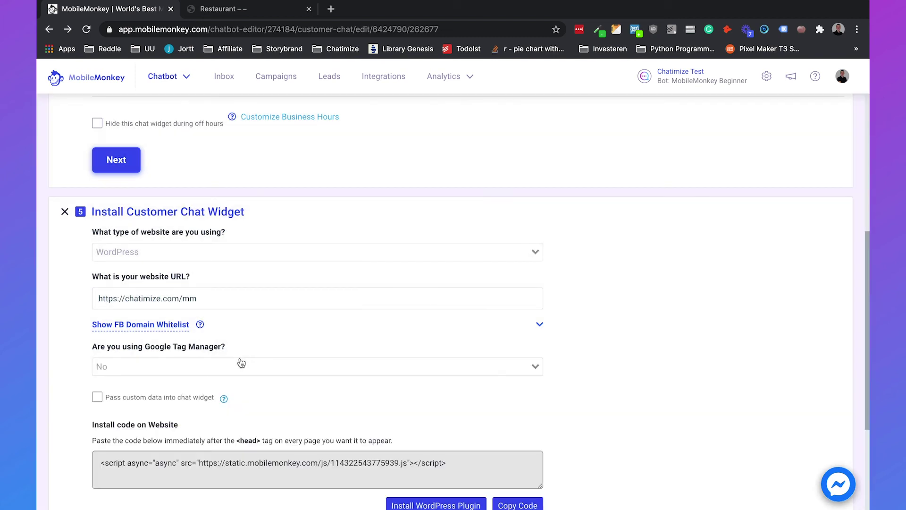
# - Open the WordPress plugin page from the widget's install code section and copy the plugin name "WP-Chatbot for Messenger"
pyautogui.scroll(-2, 240, 358)
pyautogui.scroll(-2, 236, 362)
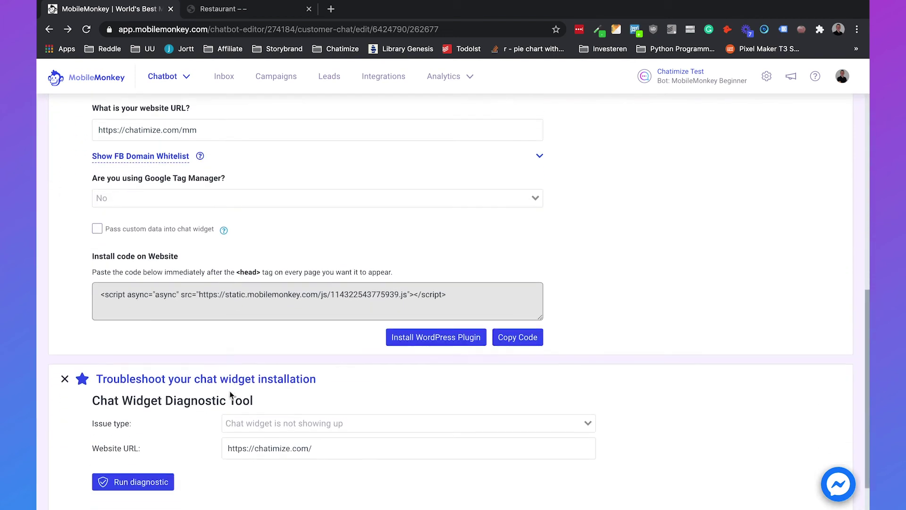
pyautogui.tripleClick(229, 294)
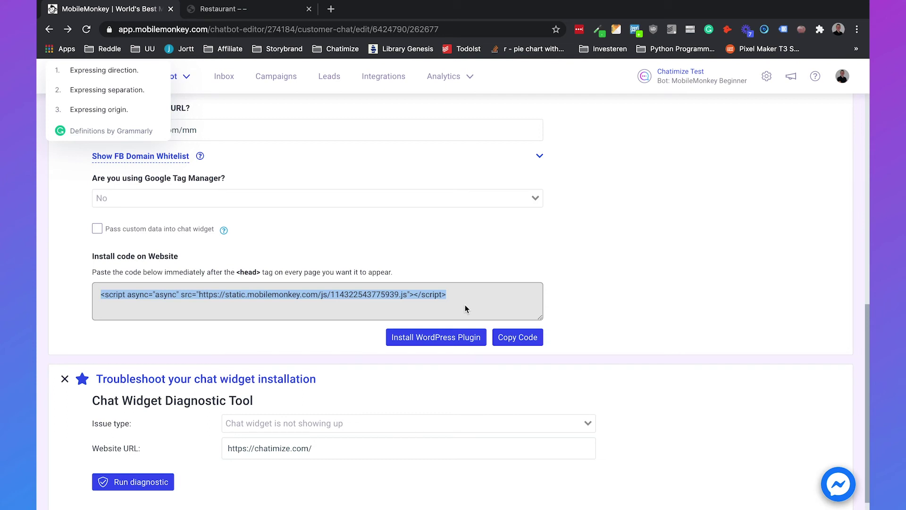
pyautogui.click(424, 341)
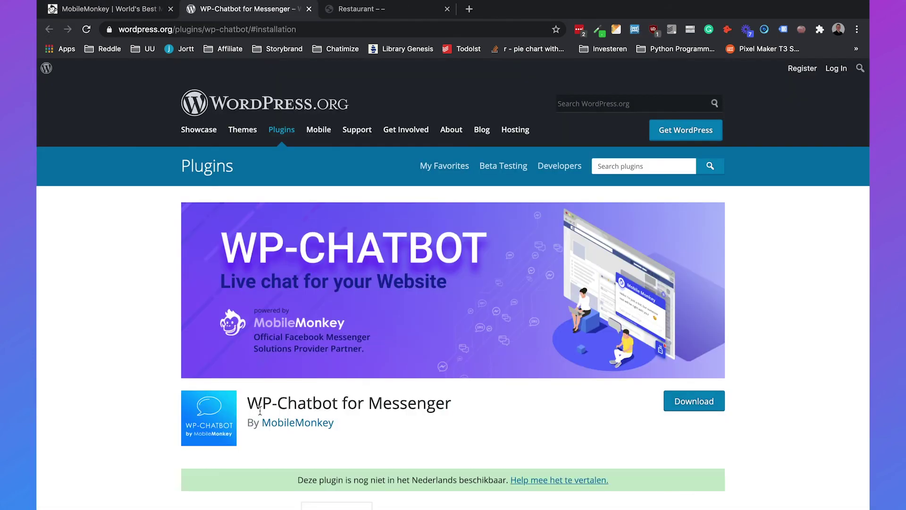
pyautogui.click(251, 403)
pyautogui.moveTo(250, 402); pyautogui.dragTo(470, 404)
pyautogui.press('super+c')
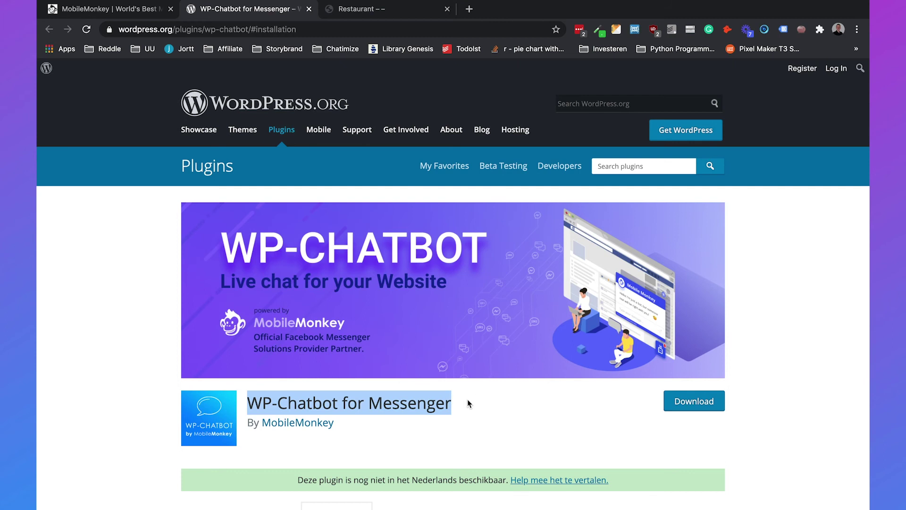
# - Switch to the Restaurant website, open its WordPress dashboard and go to the page for adding new plugins
pyautogui.click(366, 11)
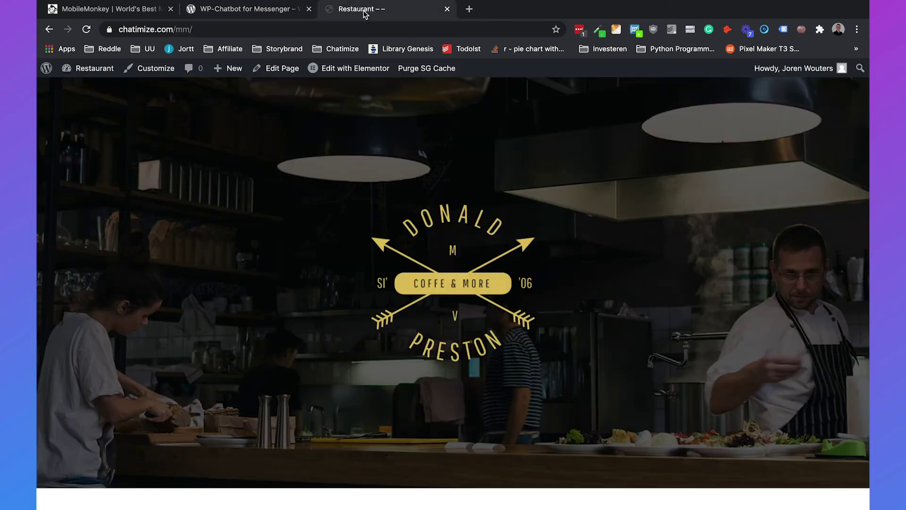
pyautogui.click(90, 72)
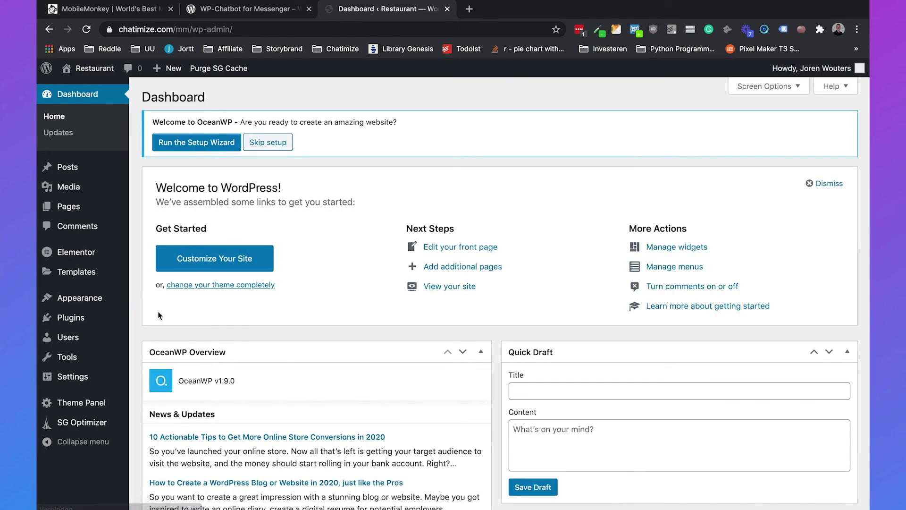
pyautogui.moveTo(101, 319)
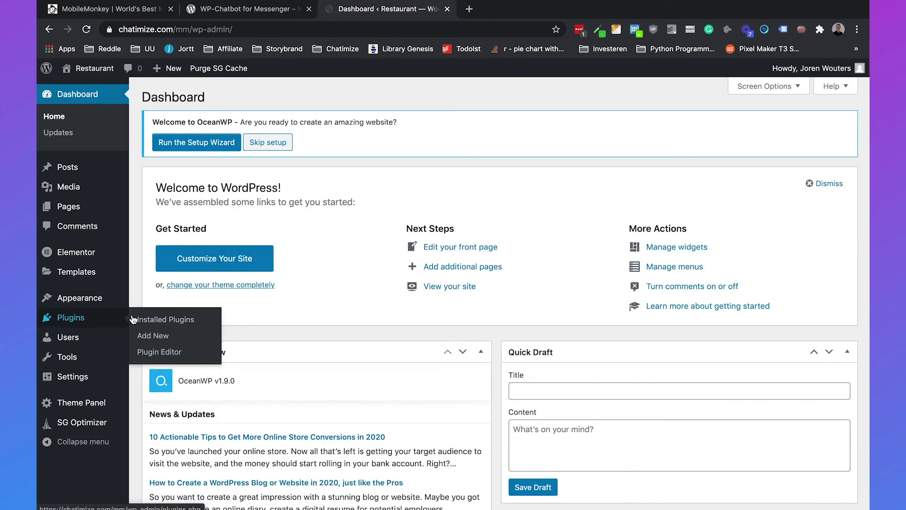
pyautogui.click(154, 336)
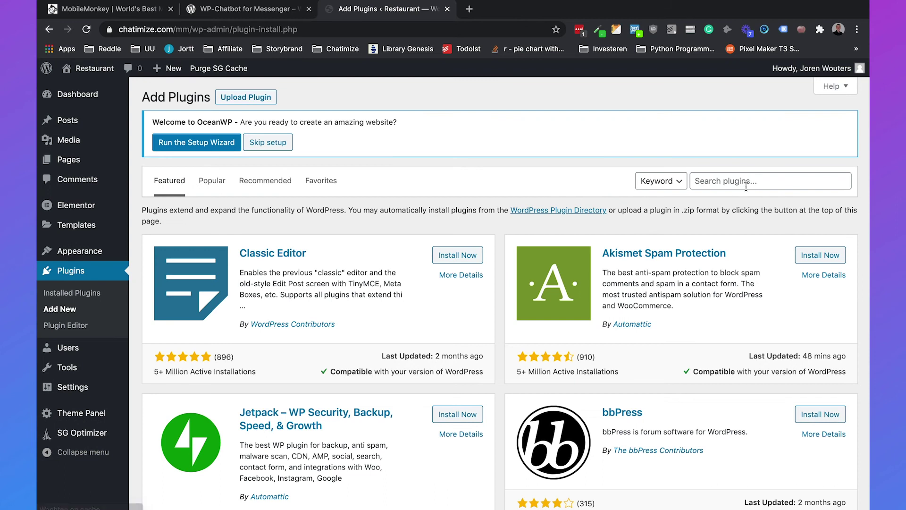
# - Search the plugins for "WP-Chatbot for Messenger", and install and activate the one by MobileMonkey
pyautogui.click(745, 182)
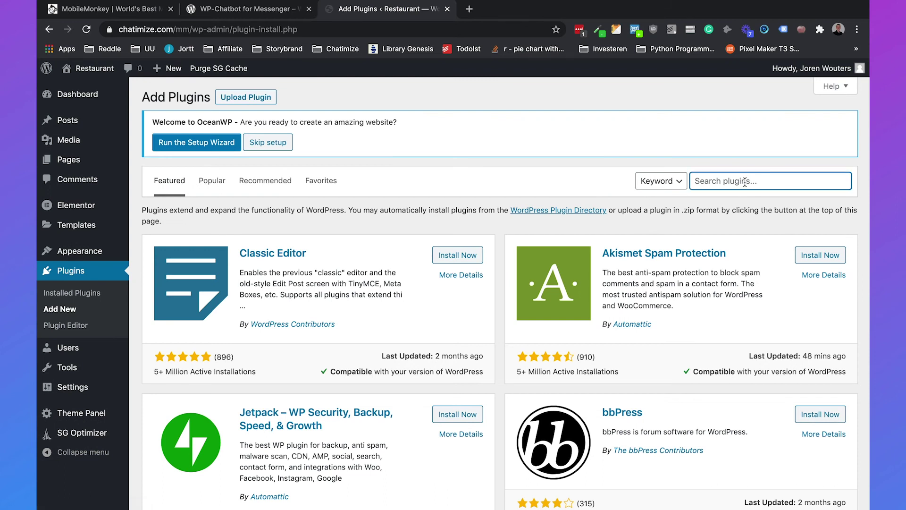
pyautogui.press('super+v')
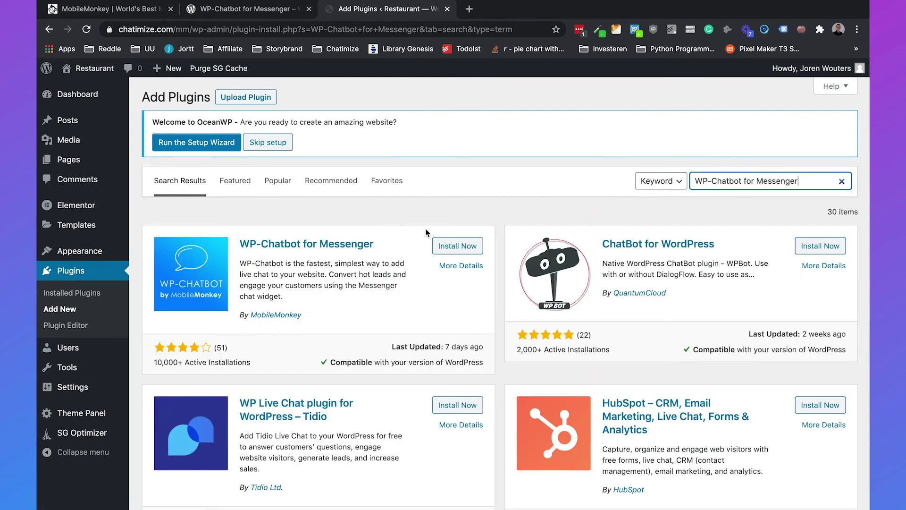
pyautogui.click(442, 246)
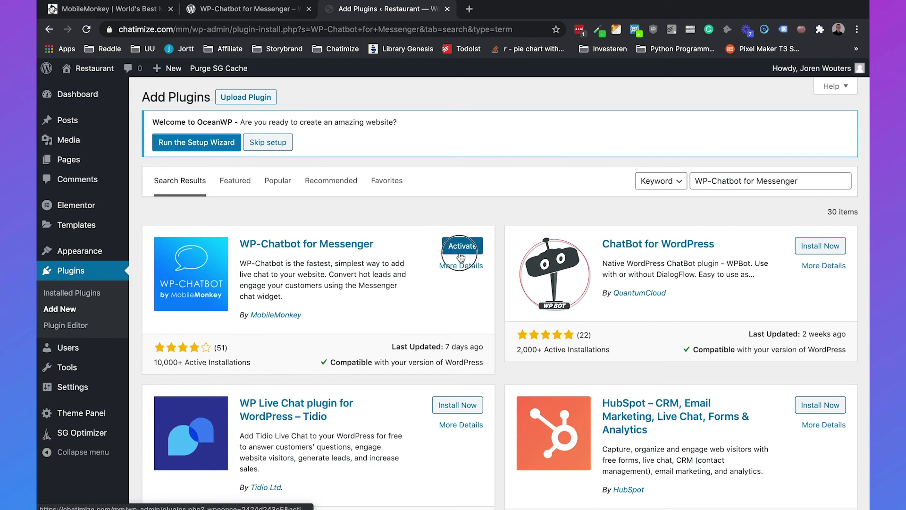
pyautogui.click(462, 248)
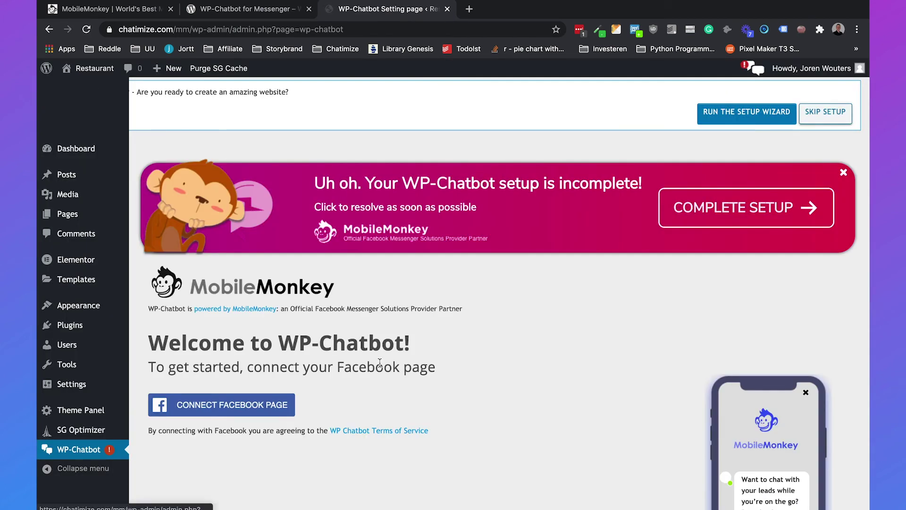
# - Connect WP-Chatbot to Facebook and select the Chatimize Test page to receive the website visitors' messages
pyautogui.scroll(-2, 351, 358)
pyautogui.click(268, 319)
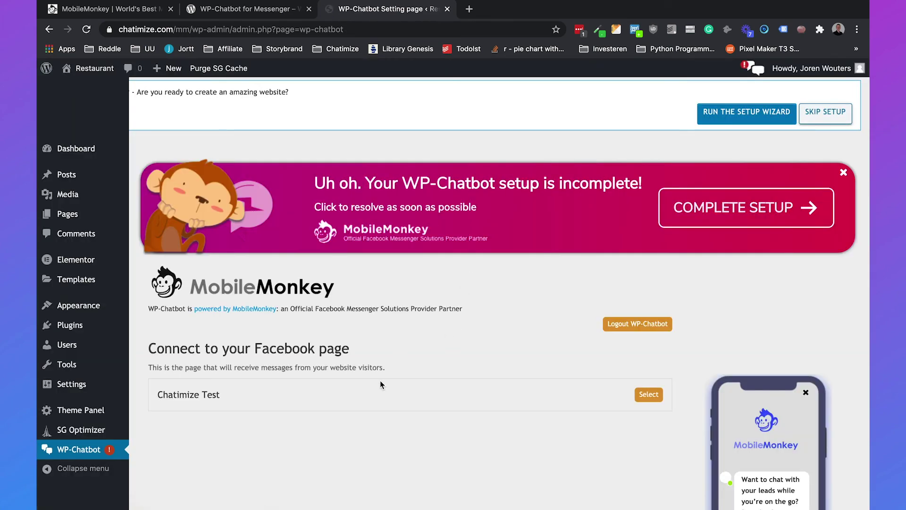
pyautogui.scroll(-2, 282, 385)
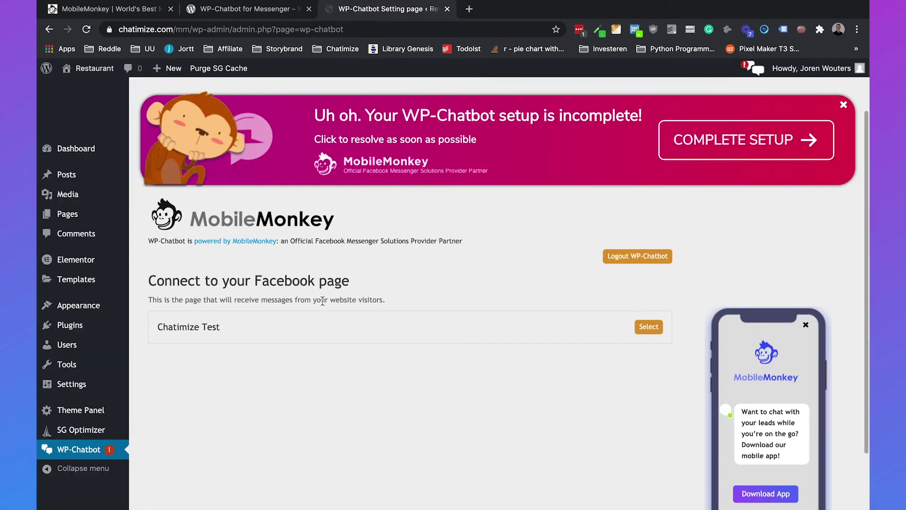
pyautogui.click(648, 326)
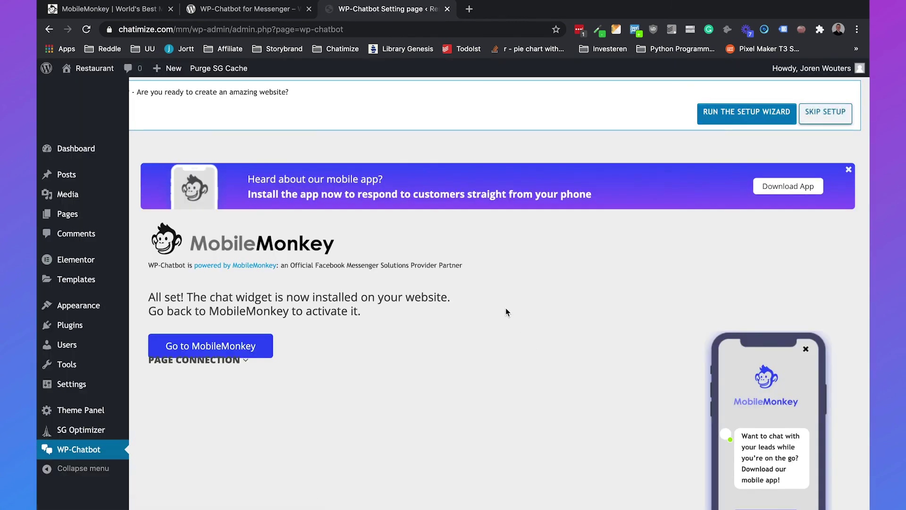
# - Return to the chat widget editor in MobileMonkey and activate Untitled Customer Chat Widget (1)
pyautogui.click(128, 10)
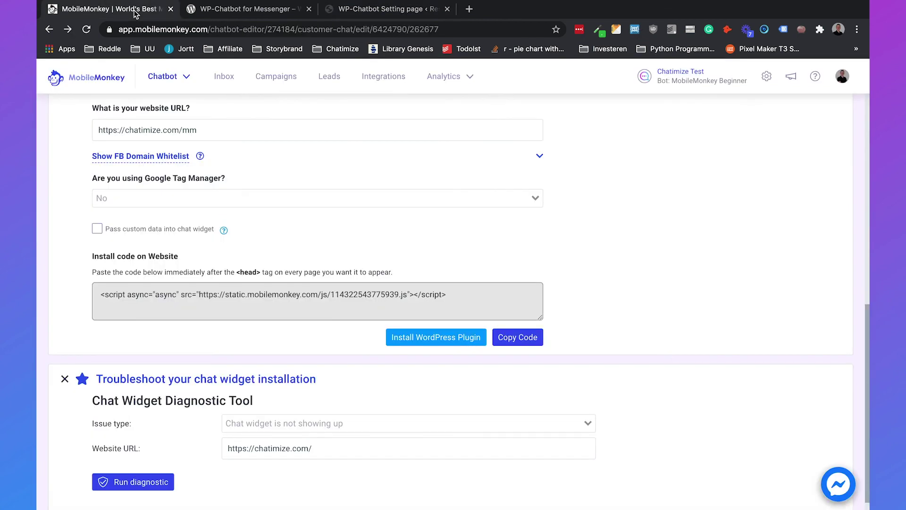
pyautogui.scroll(-1, 383, 302)
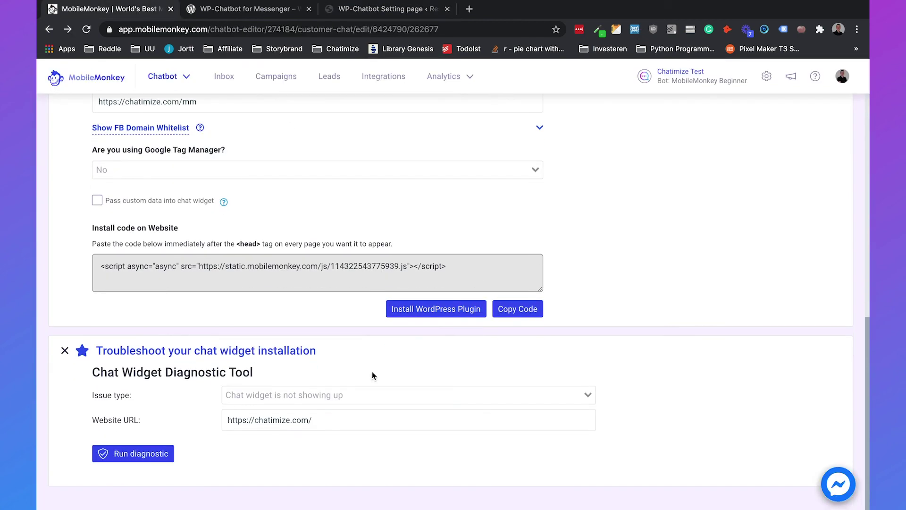
pyautogui.scroll(15, 625, 235)
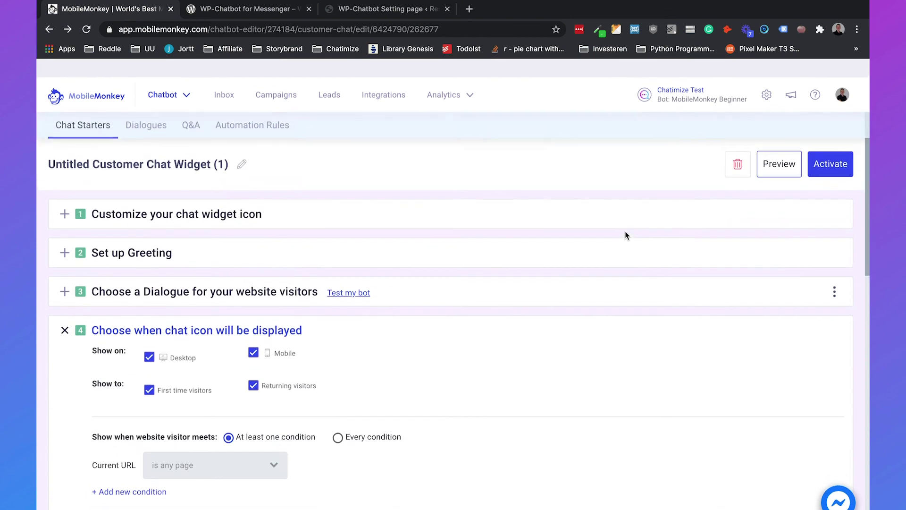
pyautogui.click(832, 147)
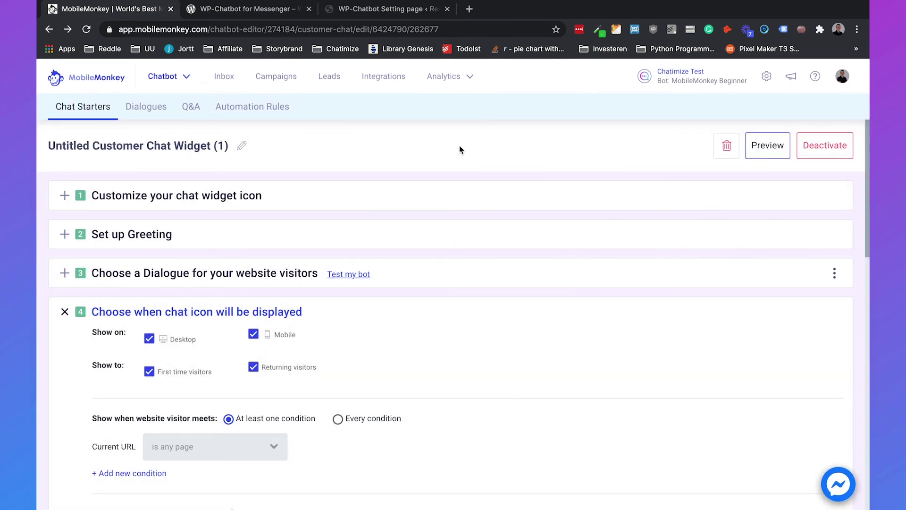
# - Open the Restaurant website's front page at chatimize.com/mm/ and purge its SG cache
pyautogui.click(265, 9)
pyautogui.click(373, 11)
pyautogui.click(246, 10)
pyautogui.click(368, 11)
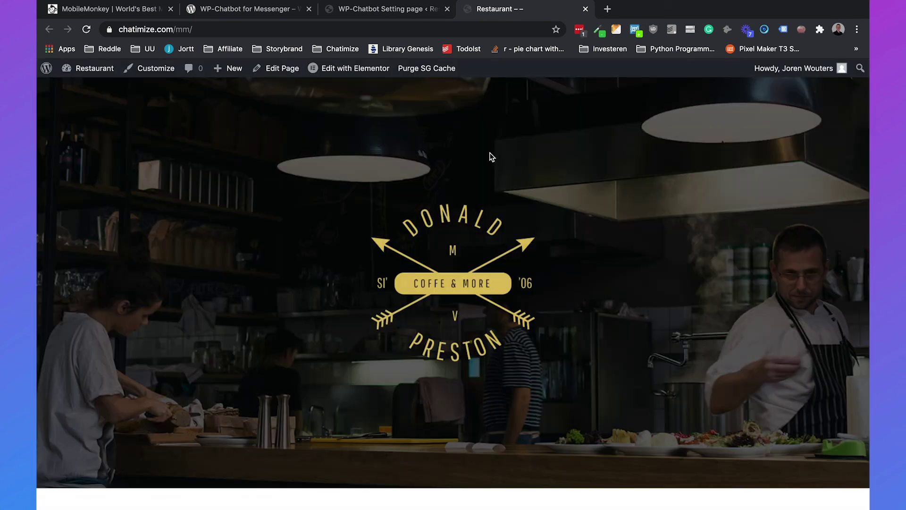
pyautogui.click(426, 73)
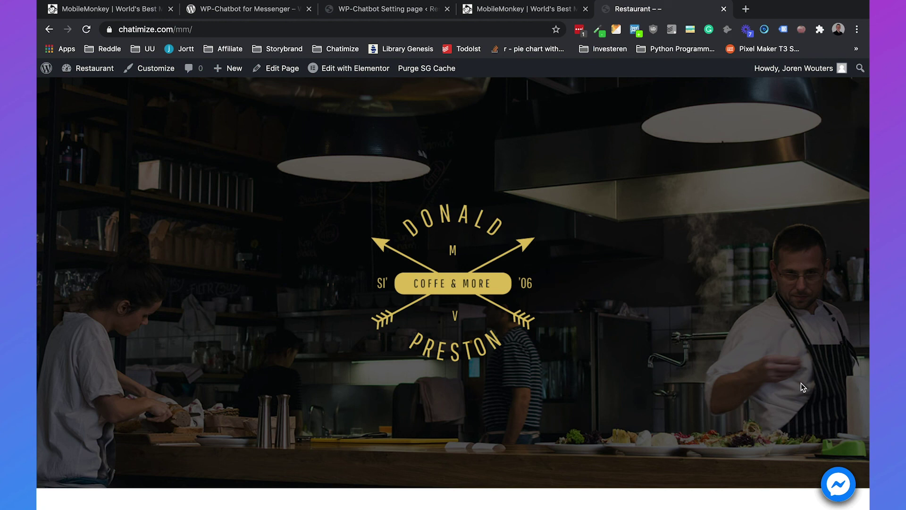
# - Test the chat widget on the Restaurant website by opening it and continuing with the logged-in Messenger account
pyautogui.click(845, 494)
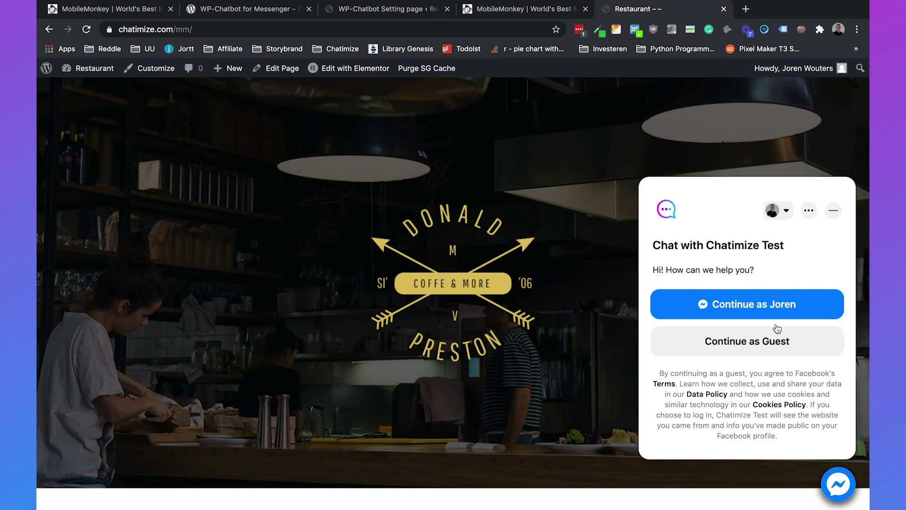
pyautogui.click(752, 313)
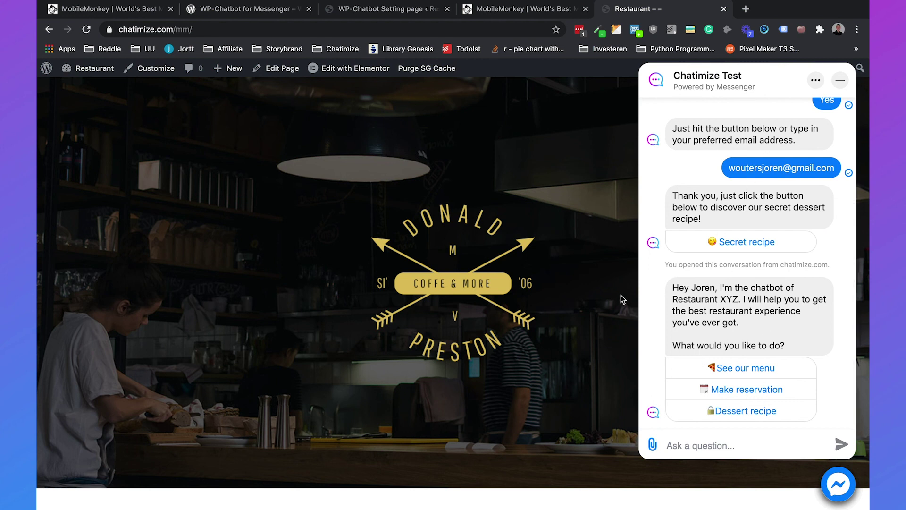
# - Load chatimize.com/mm/ in a new incognito window and open the website's chat widget as a logged-out visitor
pyautogui.press('super+shift+n')
pyautogui.write('chatim')
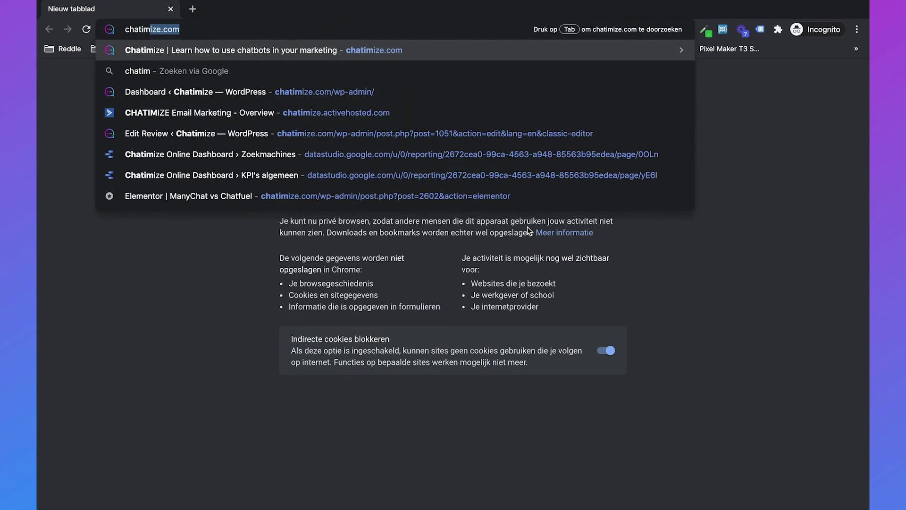
pyautogui.write('ize.com/mm/')
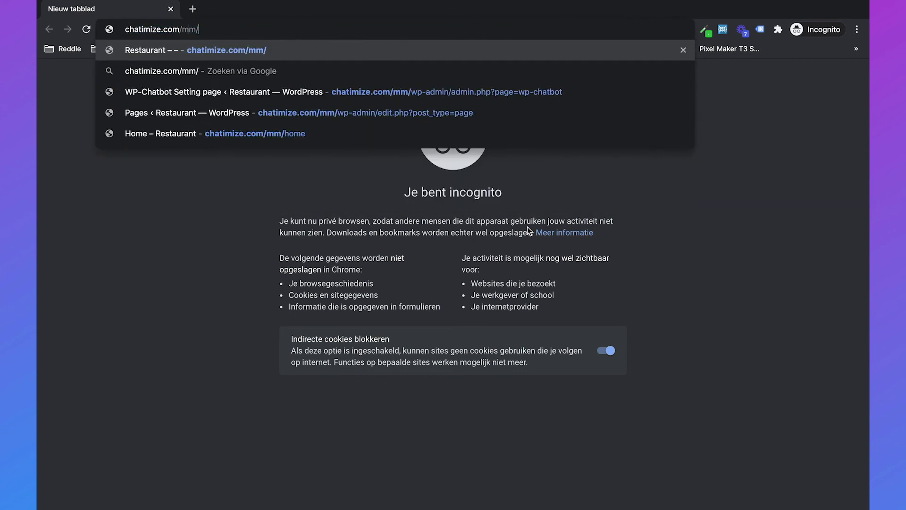
pyautogui.press('Return')
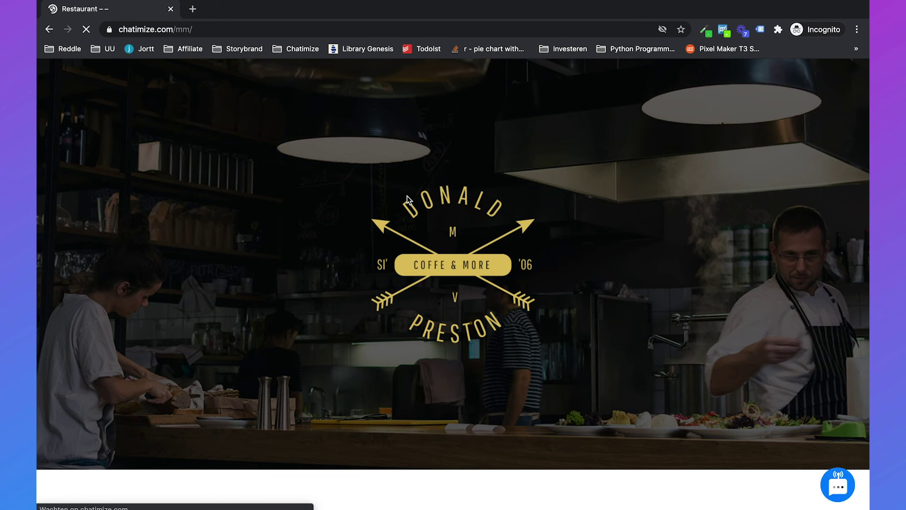
pyautogui.click(839, 484)
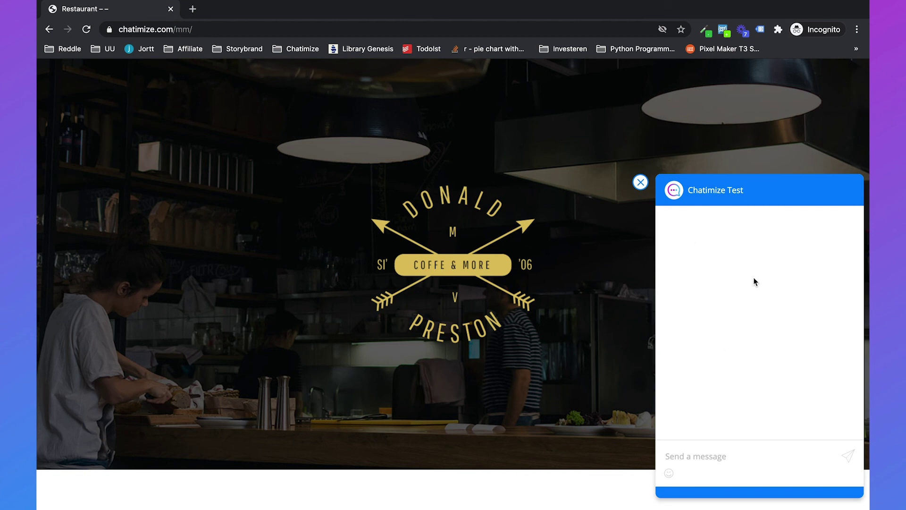